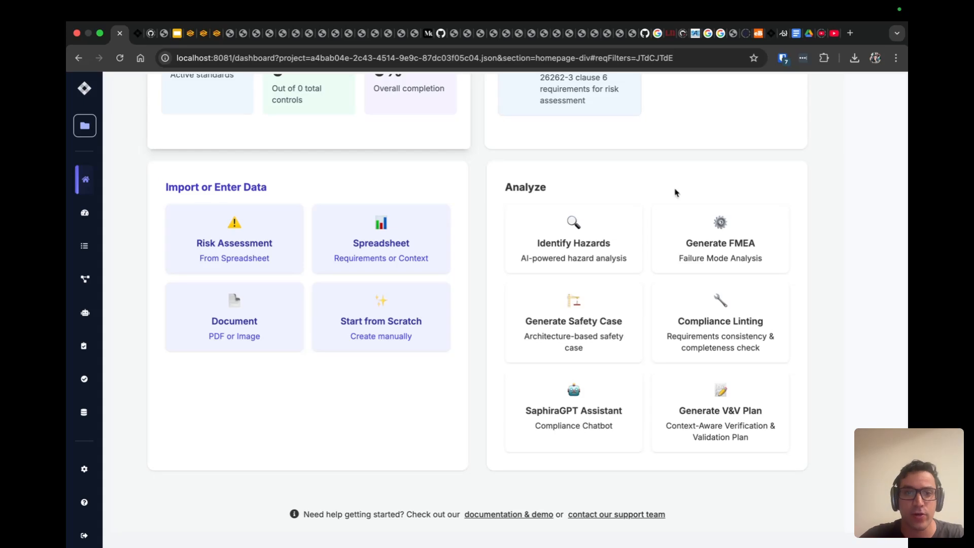
Step: Open Compliance Linting from the home page and examine each finding's severity, issue type, affected requirement and suggested fix
left_click(719, 323)
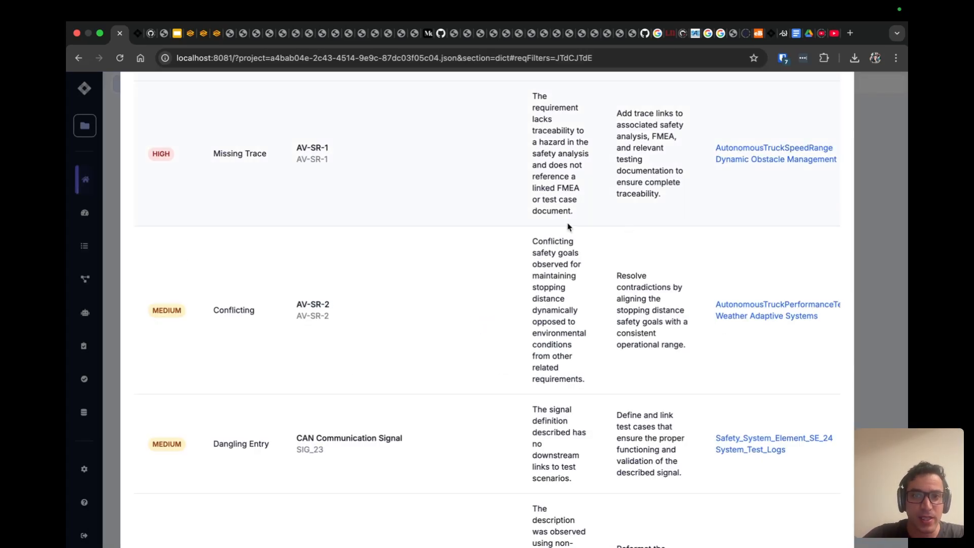
key("Escape")
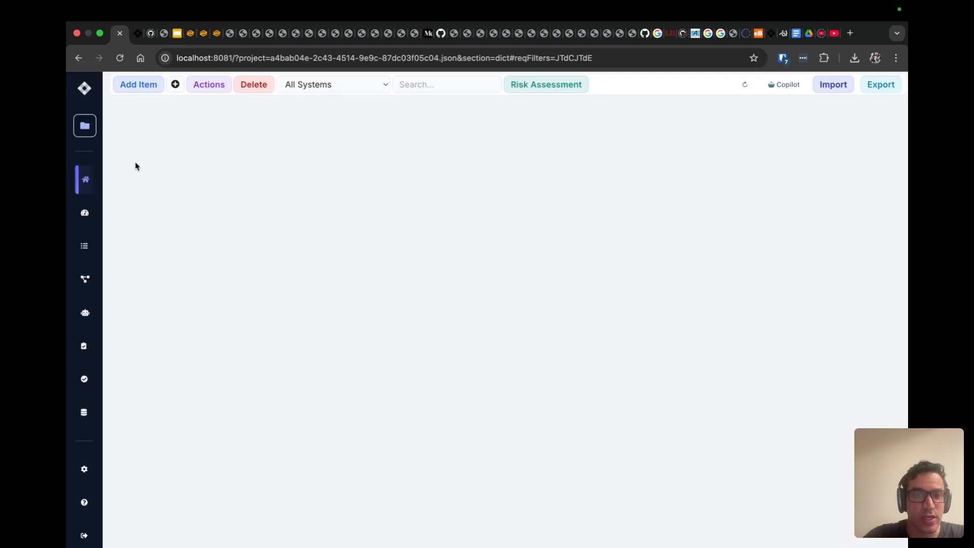
mouse_move(69, 169)
left_click(113, 178)
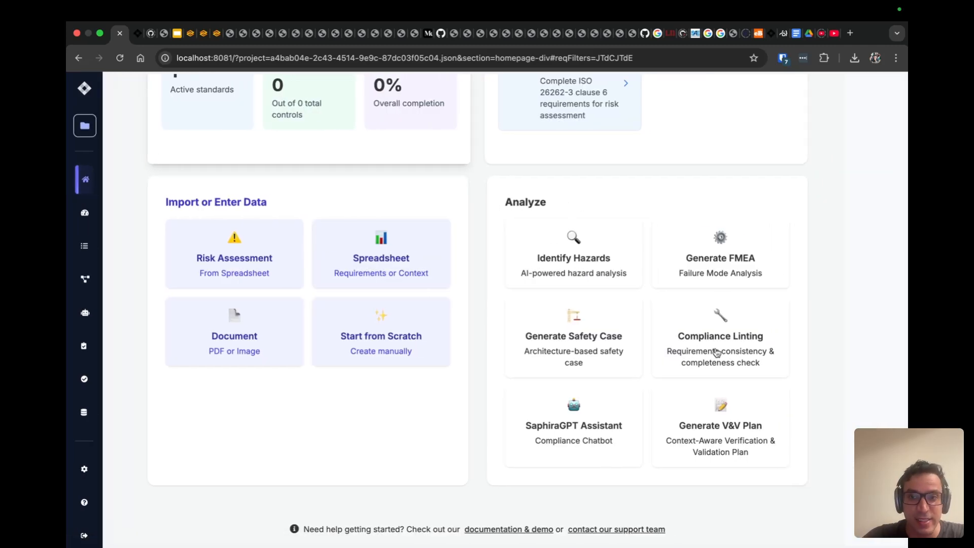
left_click(716, 352)
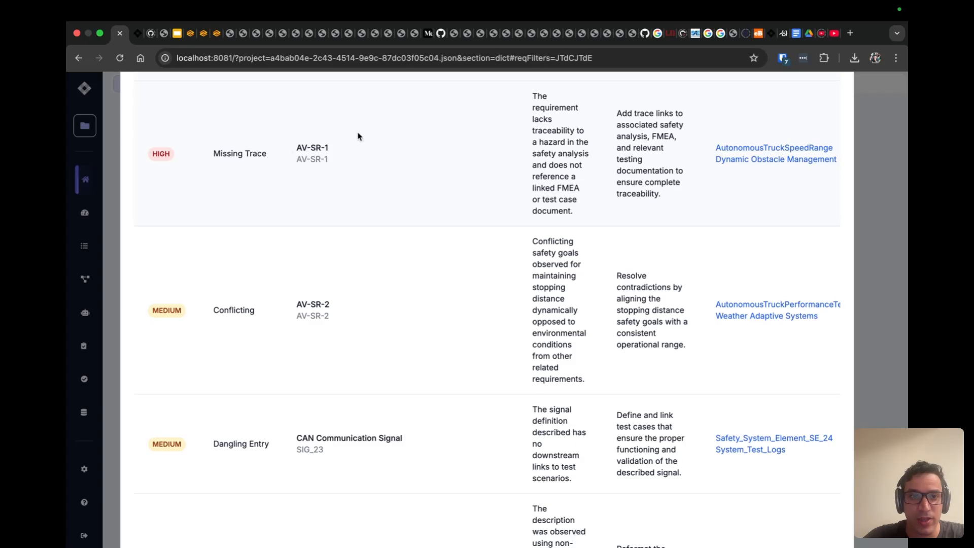
left_click(193, 165)
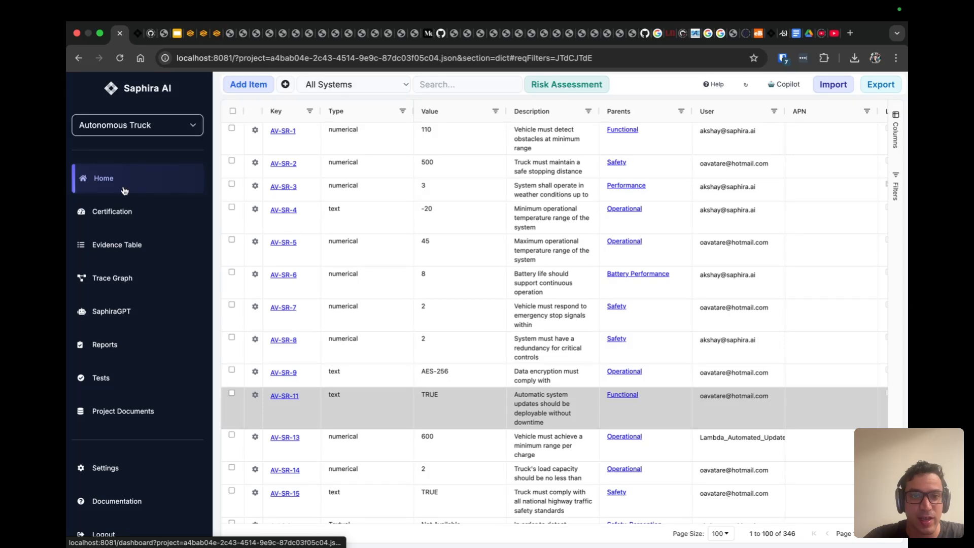
left_click(122, 185)
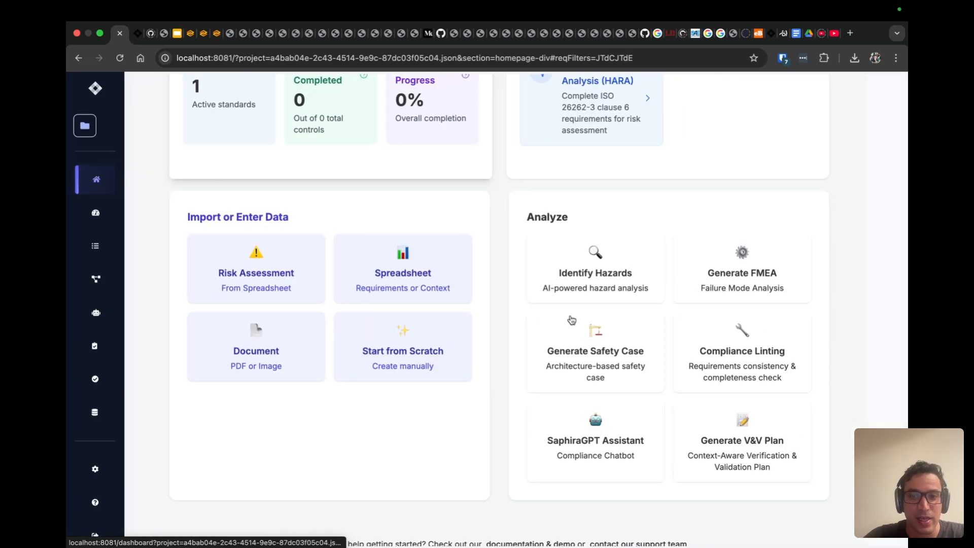
left_click(700, 346)
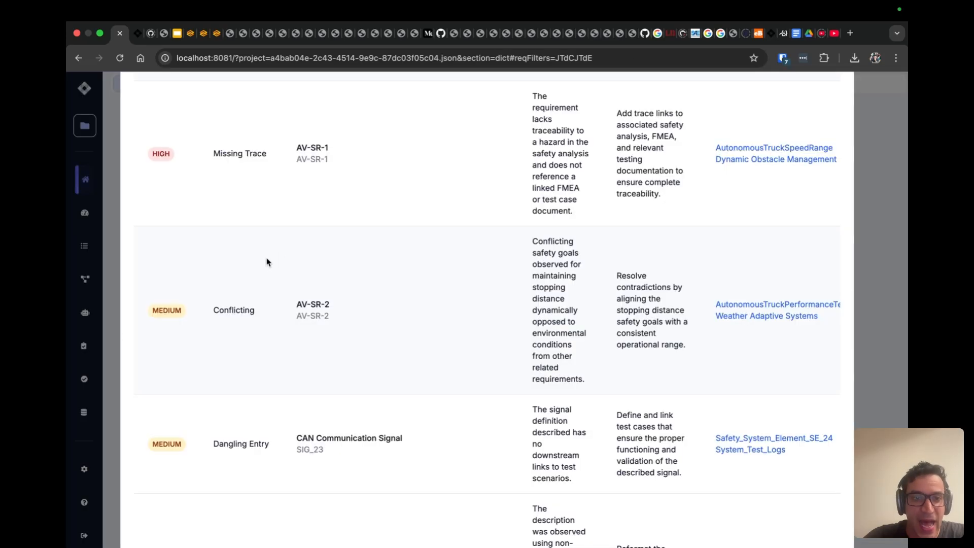
double_click(246, 310)
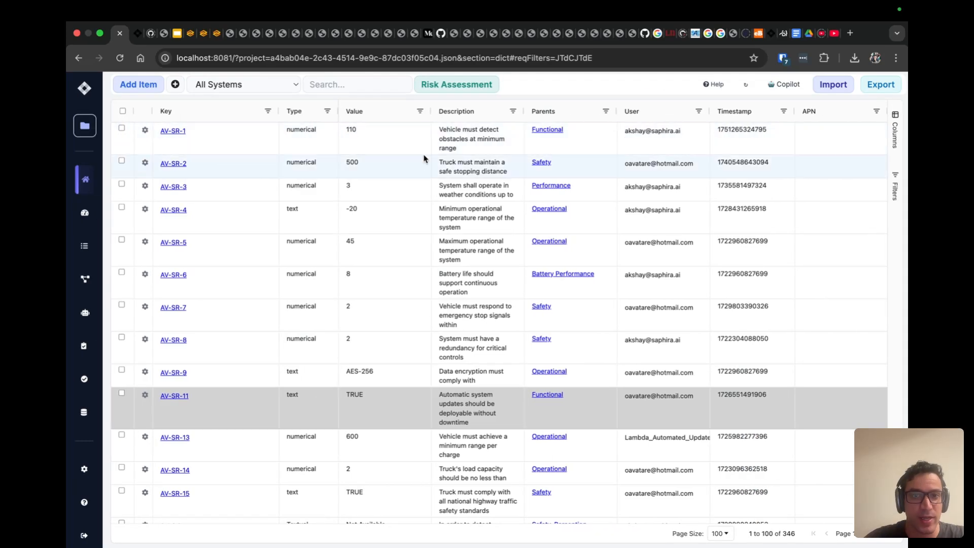
Step: Select requirement AV-SR-1 in the evidence table and open the AI Copilot for it
left_click(482, 139)
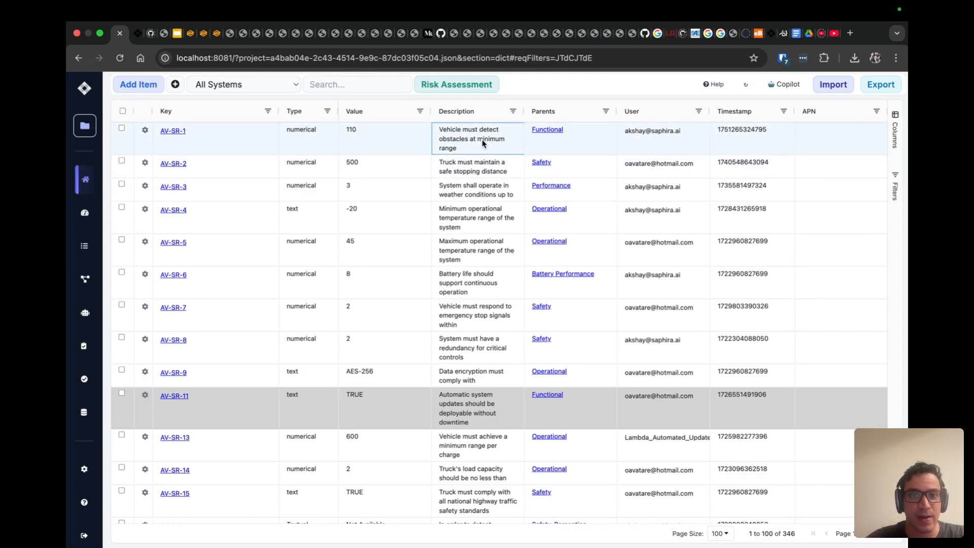
left_click(121, 130)
left_click(122, 130)
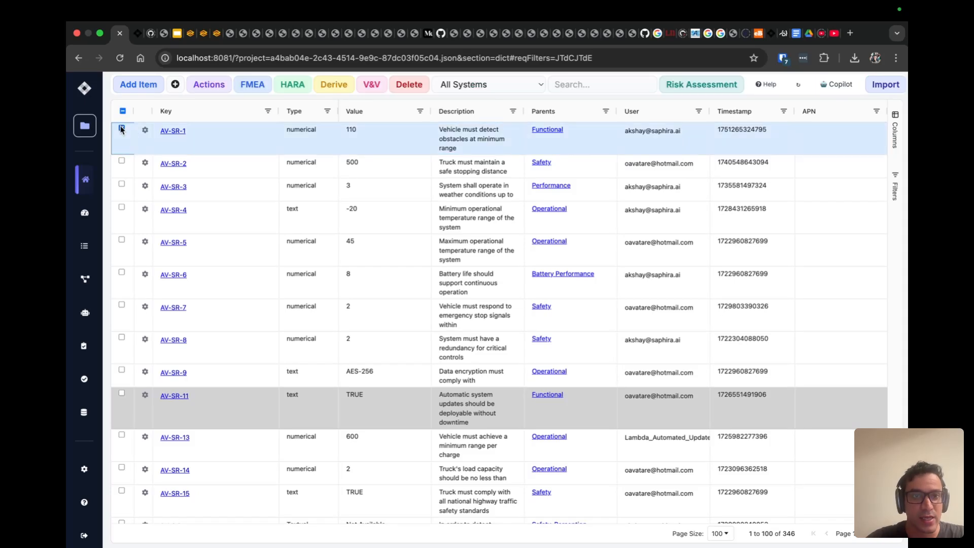
left_click(215, 85)
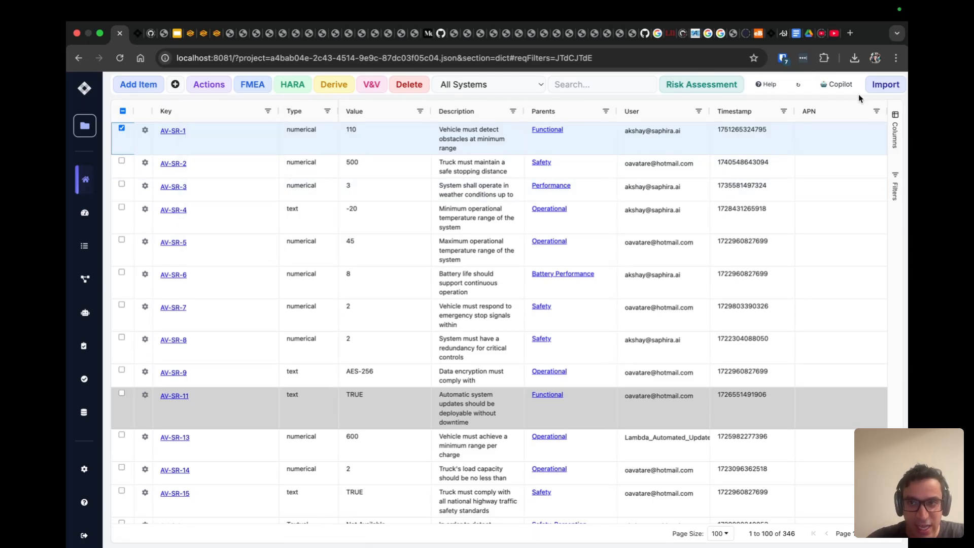
left_click(838, 83)
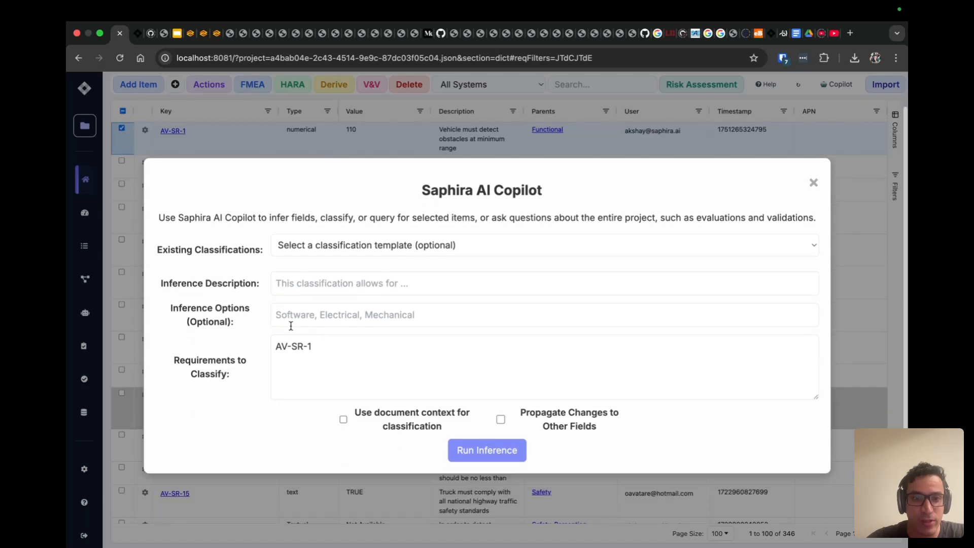
Step: Enter the inference description "Provide feedback on whether or not this is a valid INCOSE requirement." without choosing a classification template
left_click(308, 246)
left_click(208, 246)
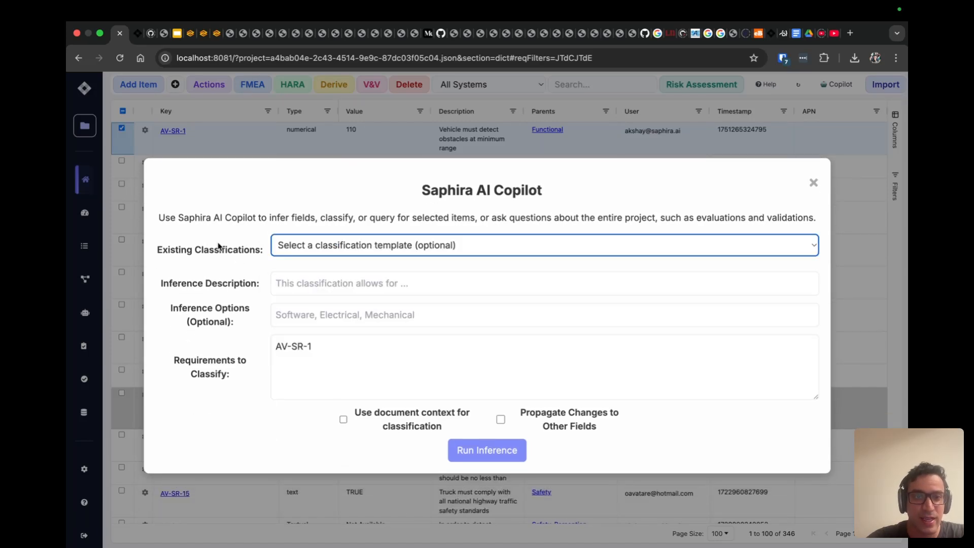
left_click(332, 281)
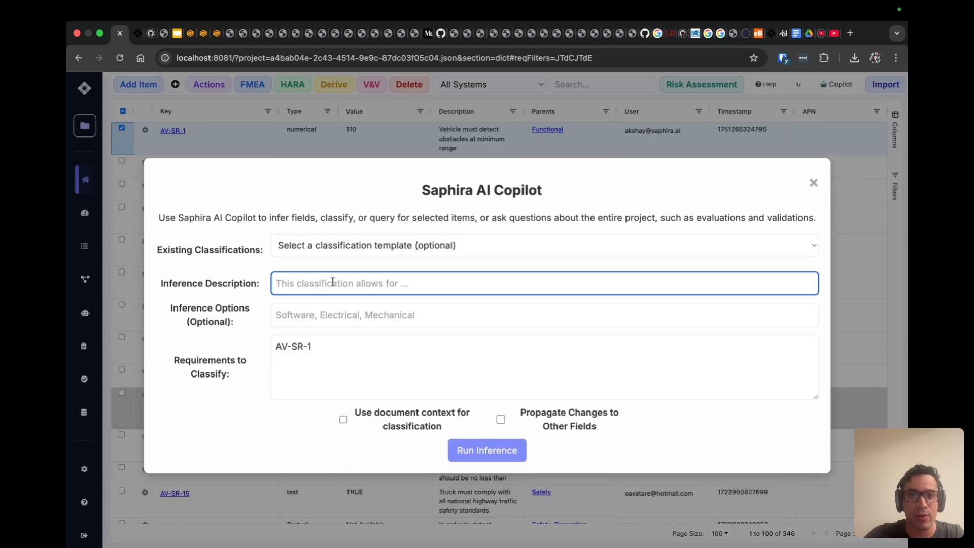
type("Pro")
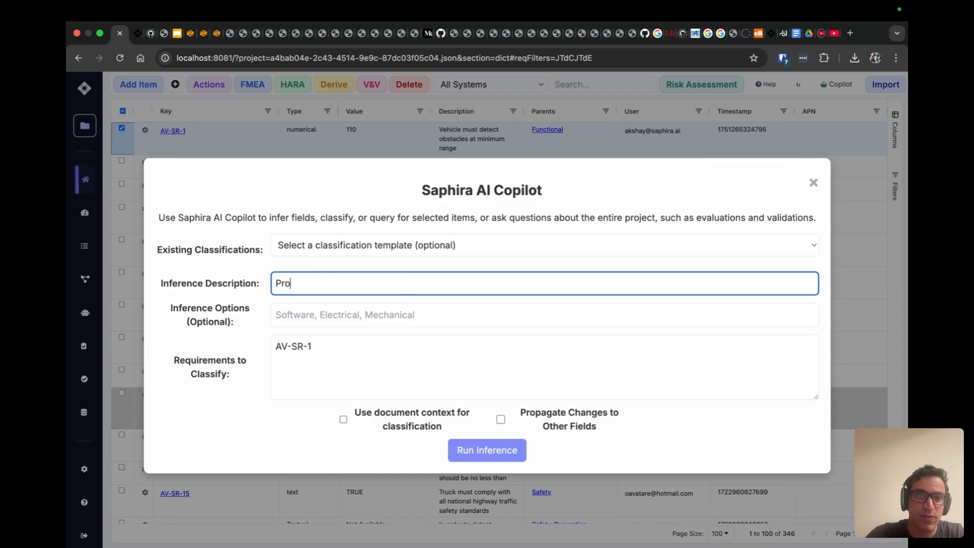
type("vide feedback on whet")
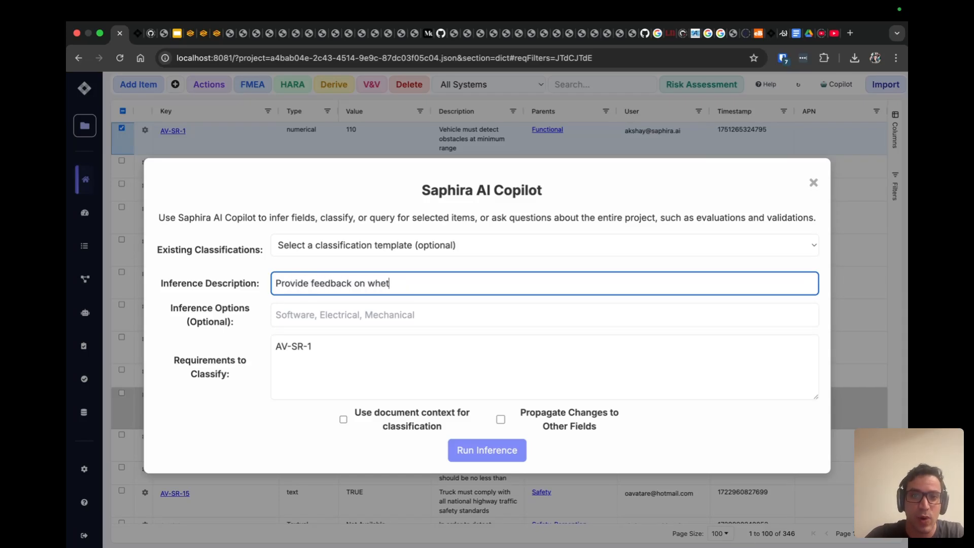
type("her or not this is an")
key("BackSpace")
key("BackSpace")
type("valid INCOSE")
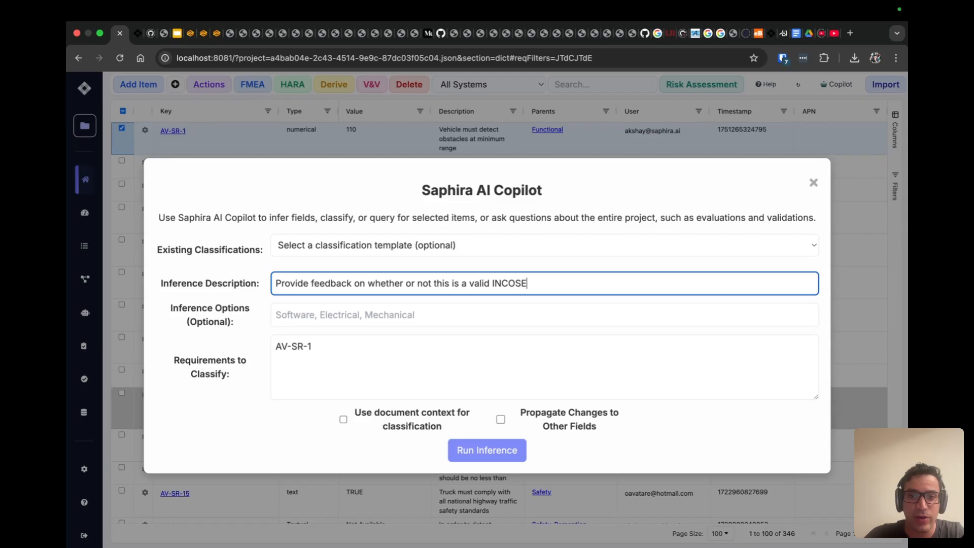
type(" requireme")
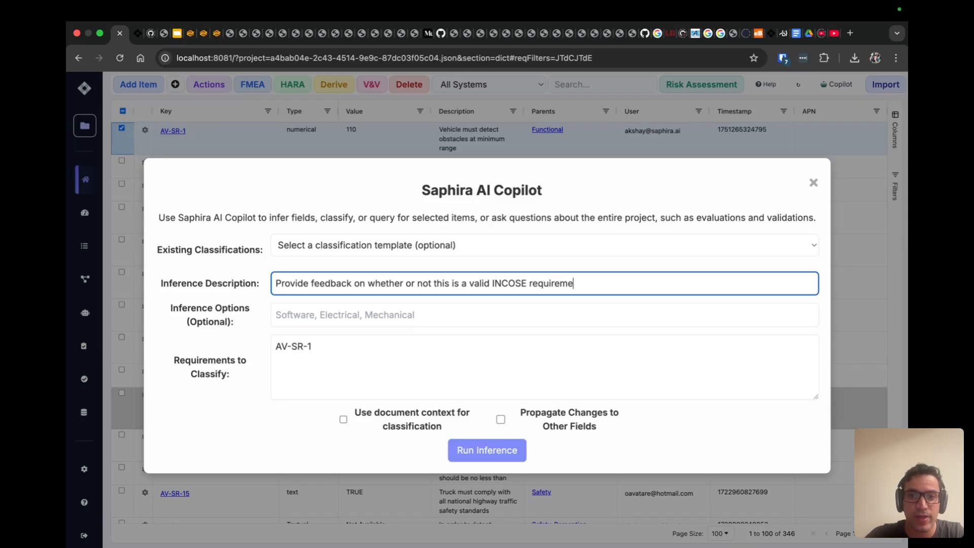
type("nt.")
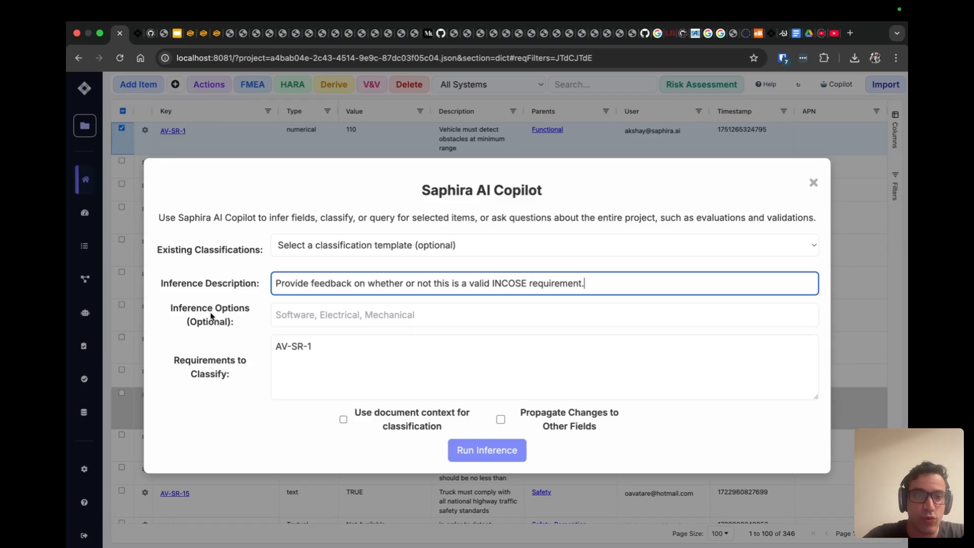
Step: Leave the inference options empty and run the inference on AV-SR-1
left_click_drag(180, 308, 254, 320)
scroll(223, 320, "down", 2)
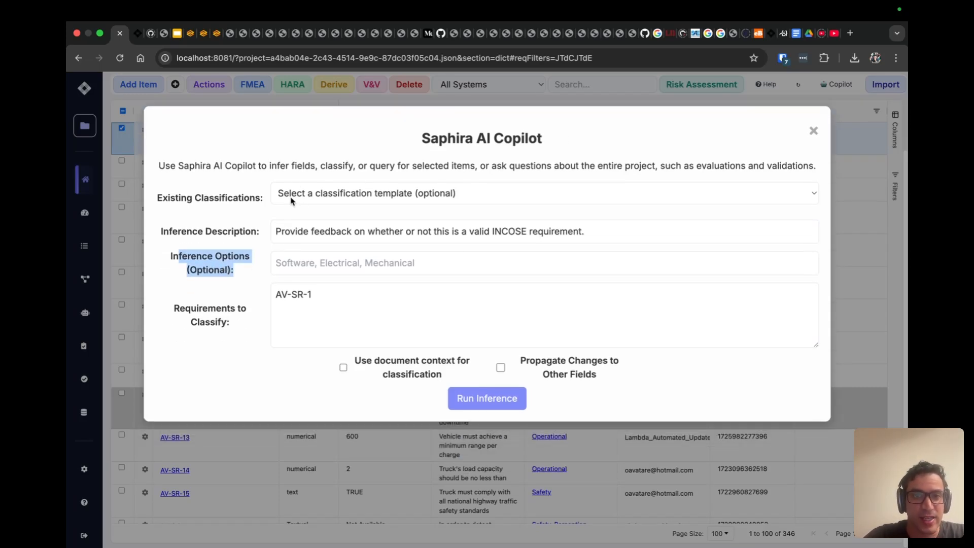
left_click(221, 259)
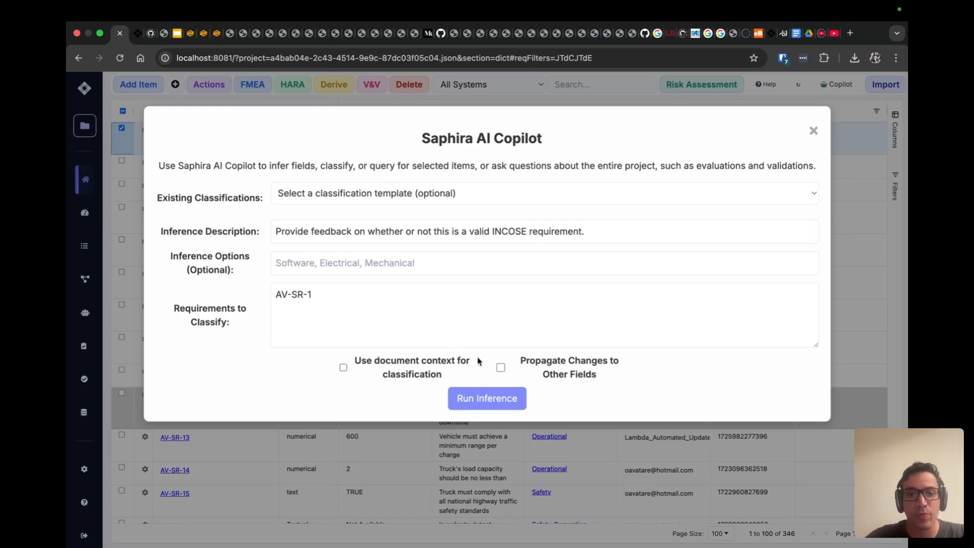
left_click(469, 406)
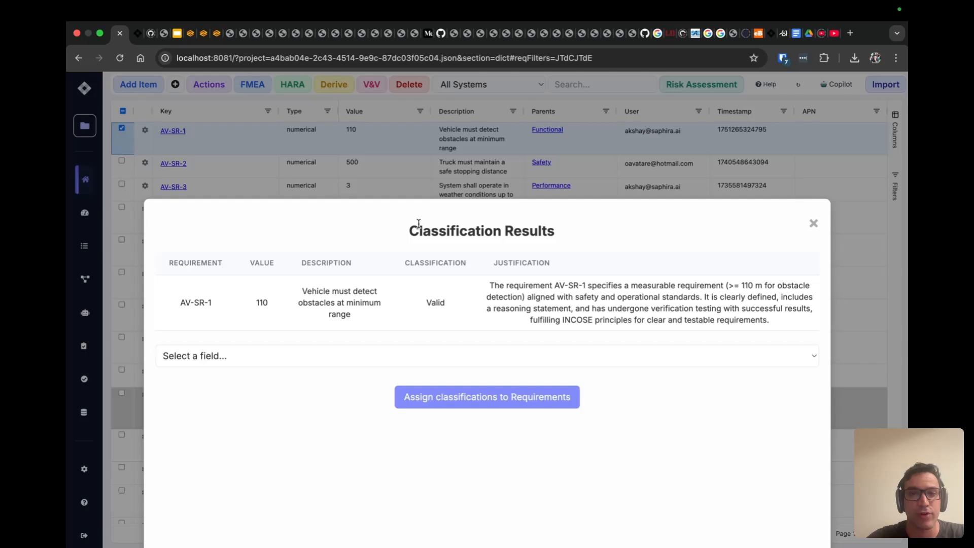
Step: Review the classification given to AV-SR-1 and read through its justification
double_click(429, 304)
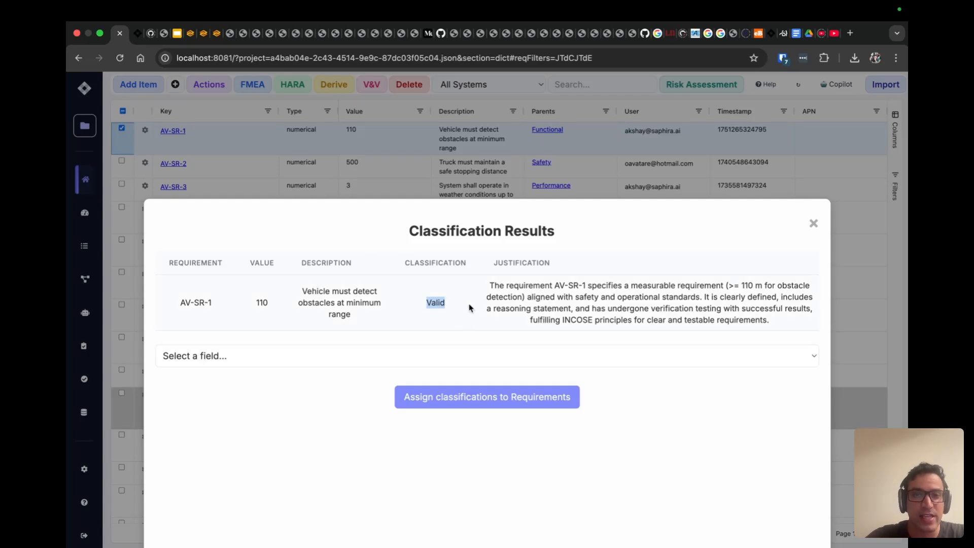
left_click_drag(490, 279, 754, 337)
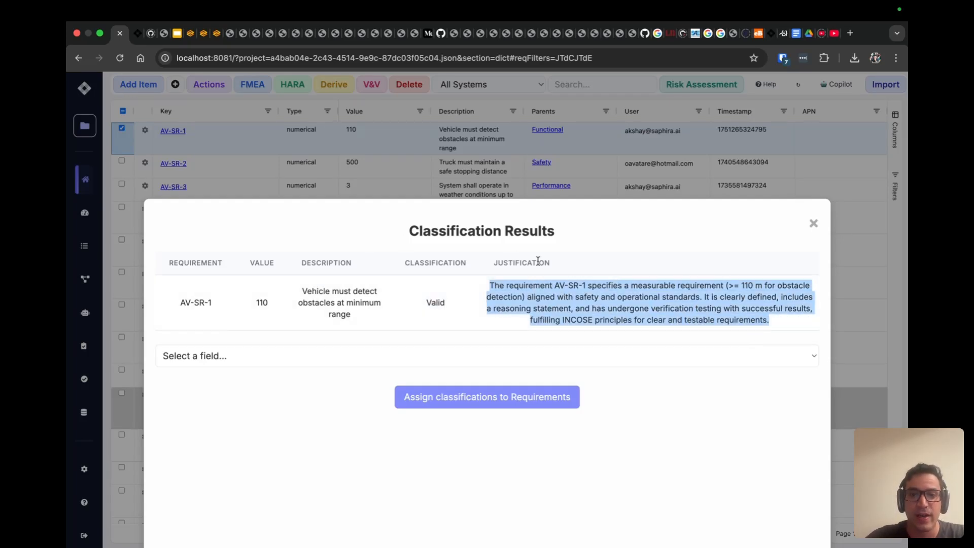
left_click(613, 289)
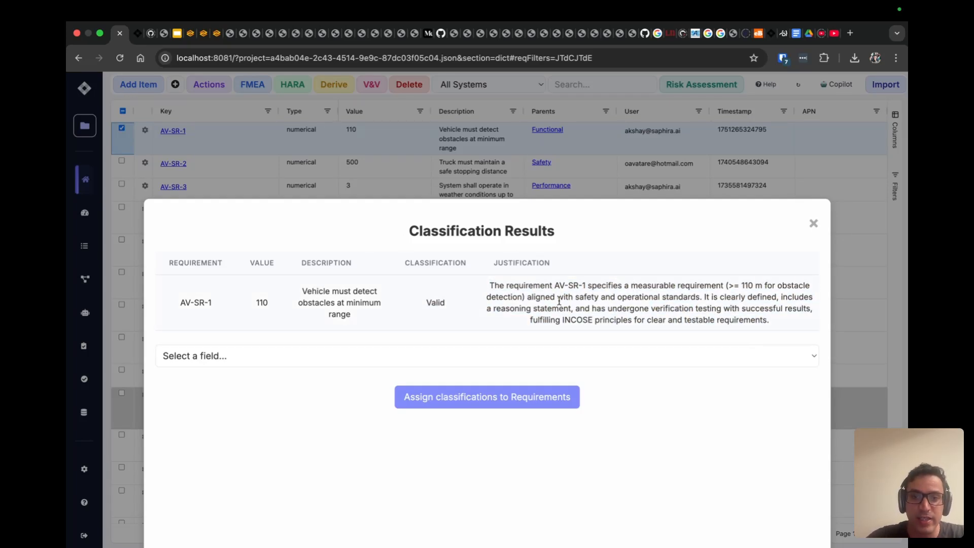
left_click_drag(589, 296, 757, 299)
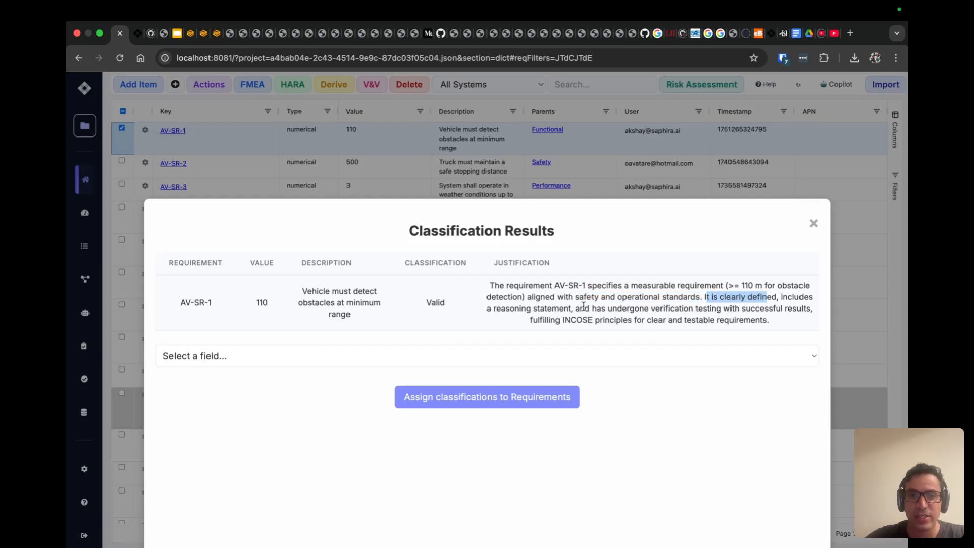
left_click_drag(658, 308, 721, 308)
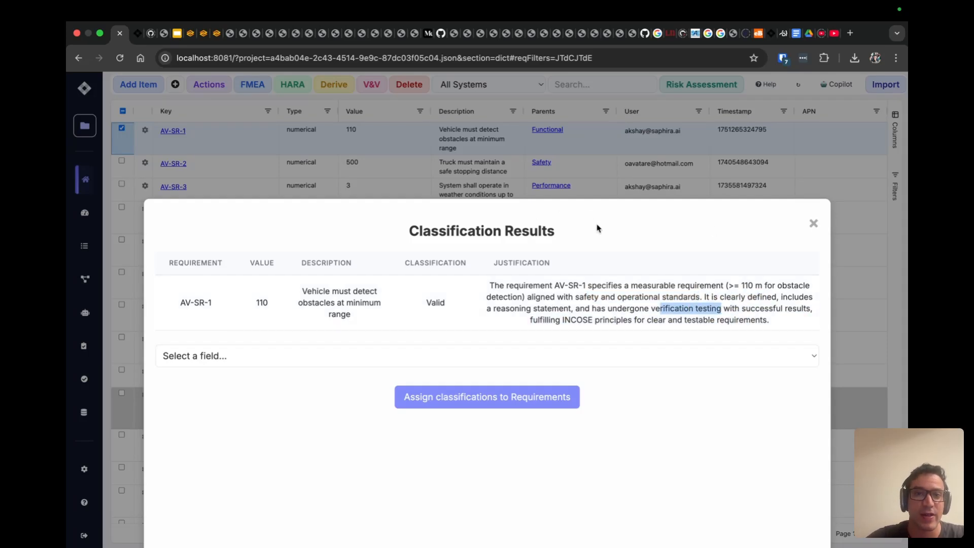
Step: Assign the classification to AV-SR-1 in a new field named "INCOSE Valid"
left_click(260, 361)
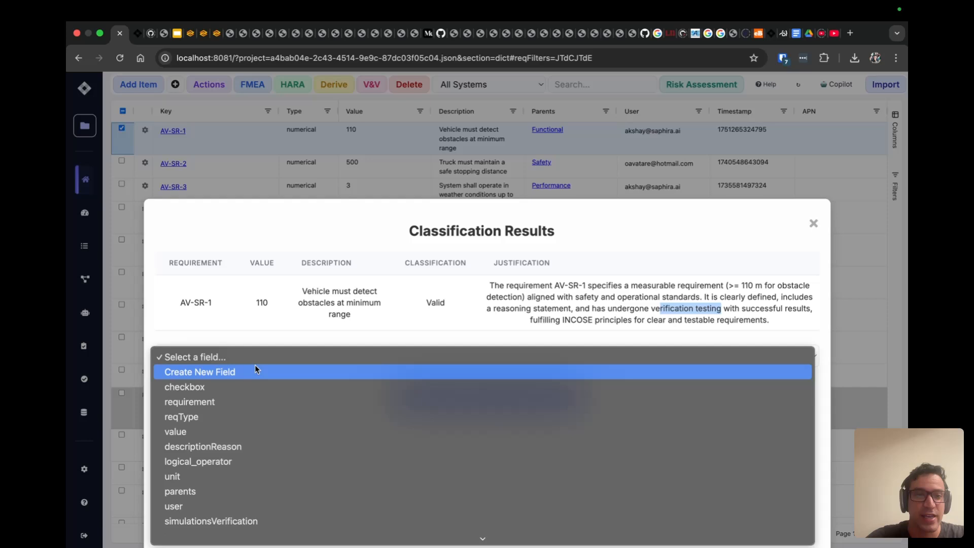
left_click(228, 375)
left_click(217, 383)
type("IN")
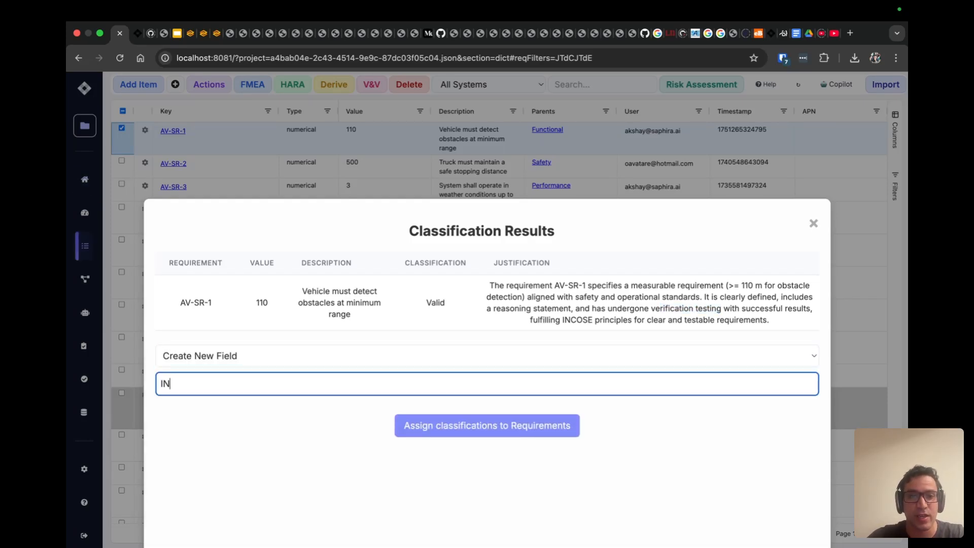
type("COSE Valid")
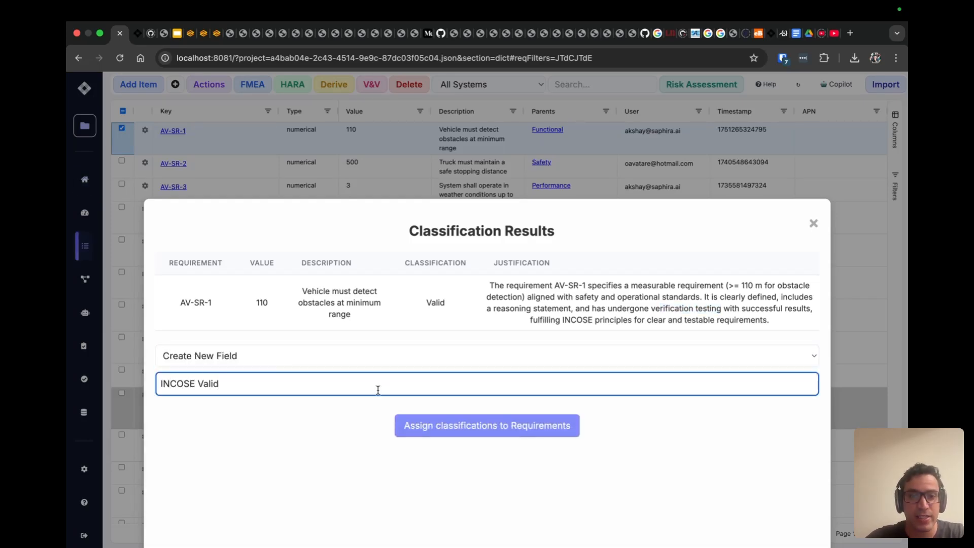
left_click(419, 428)
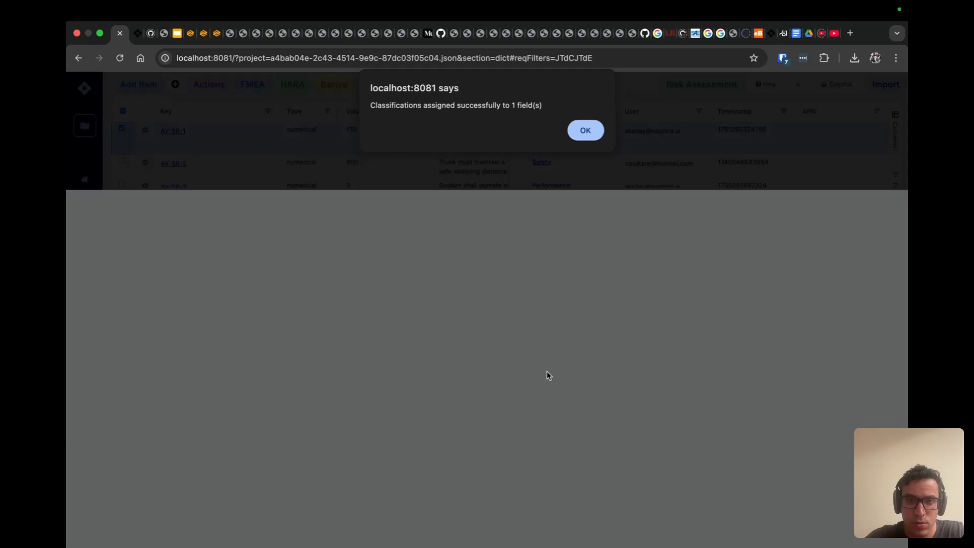
left_click(590, 132)
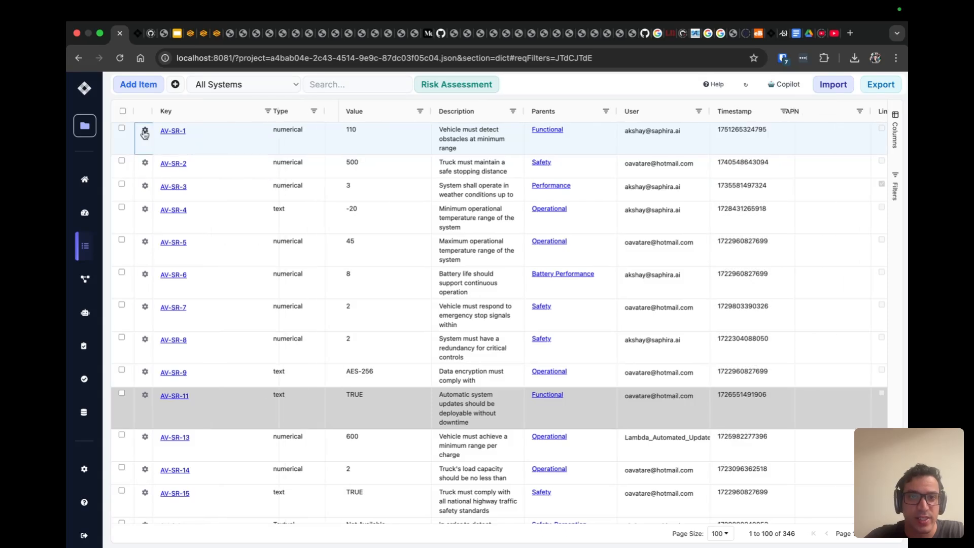
Step: Open AV-SR-1 for editing and check its detail fields for the INCOSE Valid classification
left_click(145, 131)
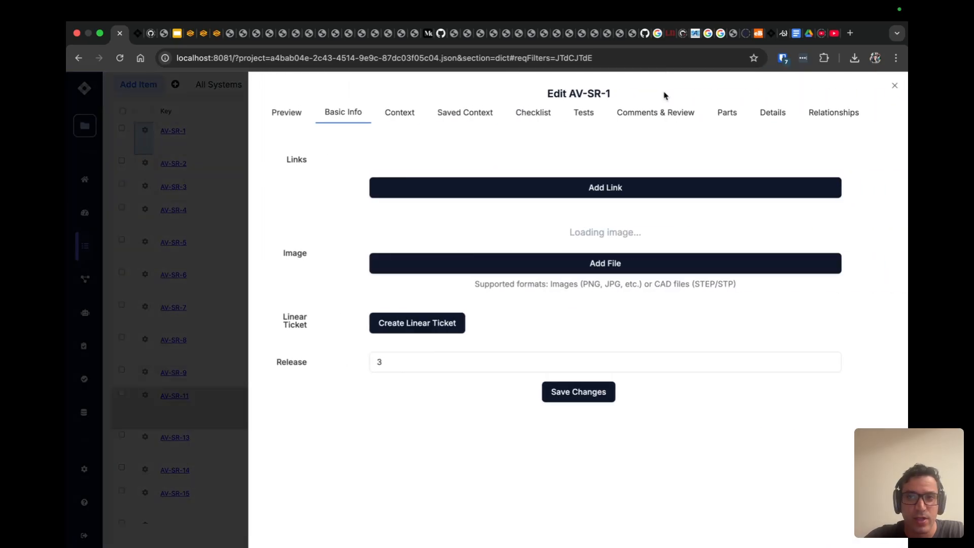
left_click(783, 113)
scroll(300, 355, "down", 2)
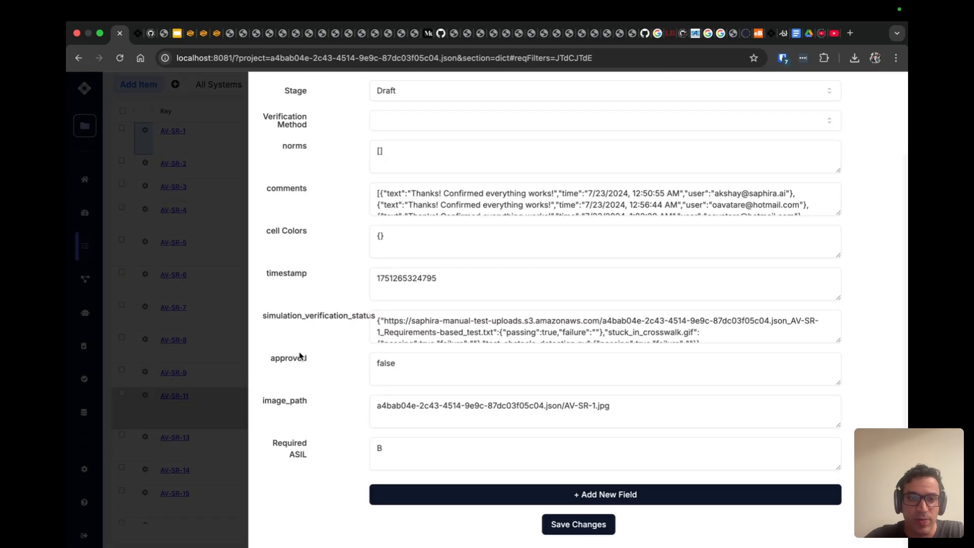
scroll(301, 356, "up", 3)
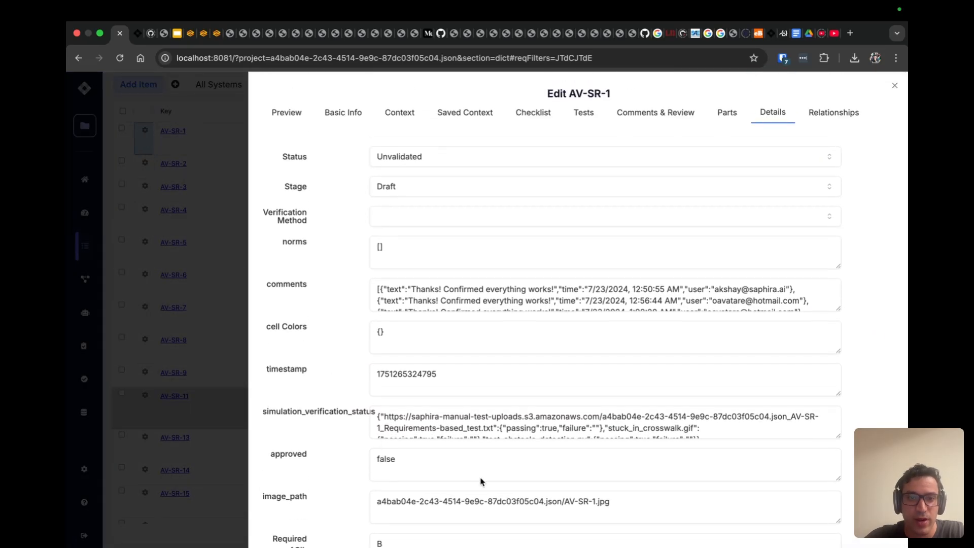
Step: Close the AV-SR-1 editor, select AV-SR-1 in the requirements table and retrieve its citations
left_click(187, 283)
left_click(122, 128)
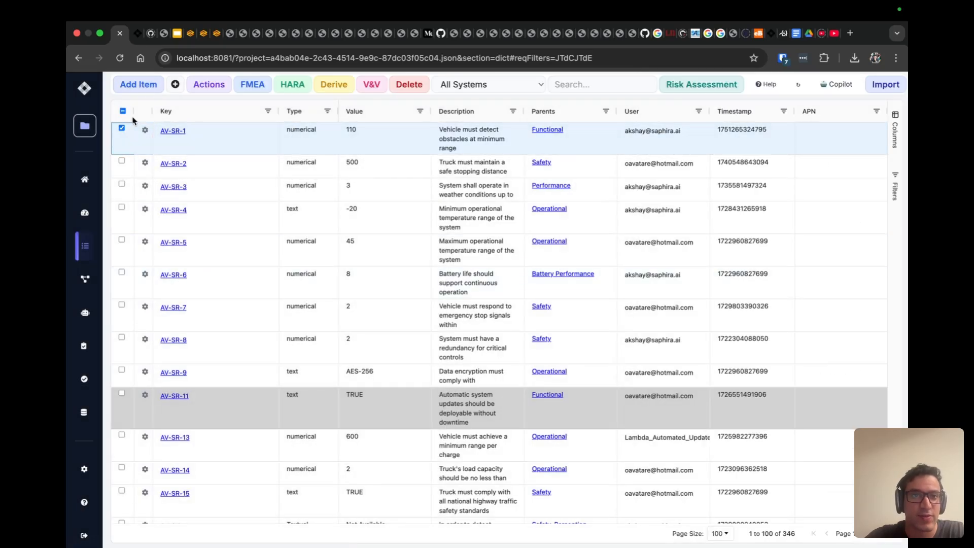
left_click(143, 132)
left_click(143, 132)
left_click(208, 84)
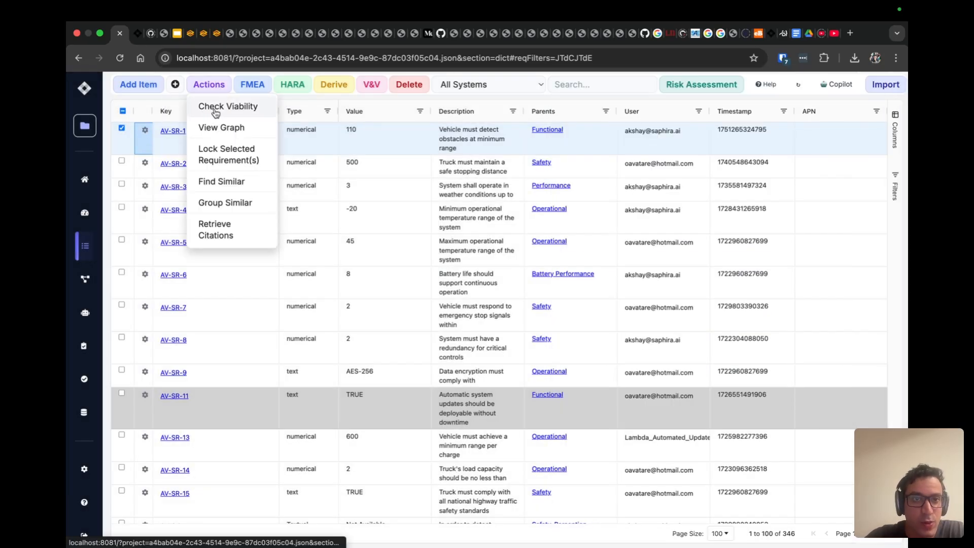
left_click(219, 230)
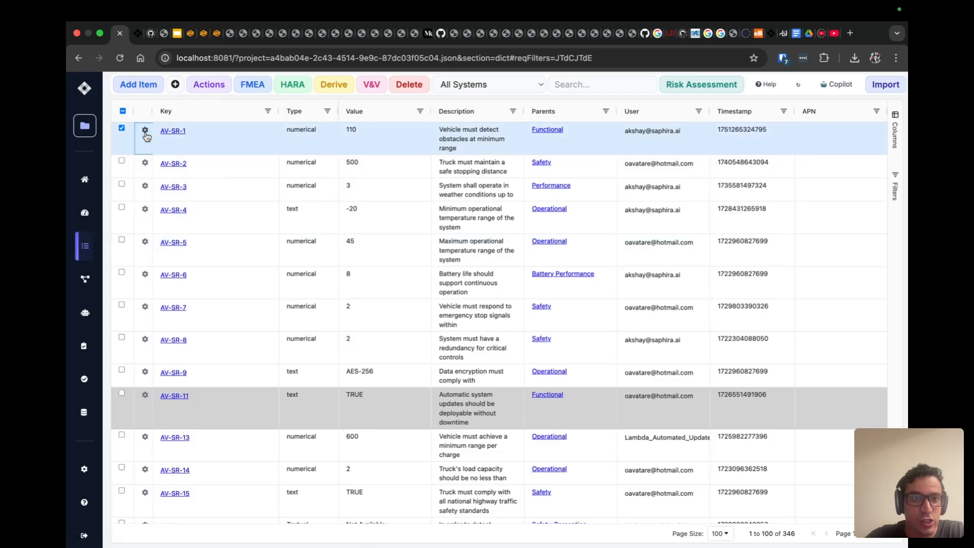
Step: Open the context query of requirement AV-SR-1 and keep its query mode on Standards
left_click(145, 131)
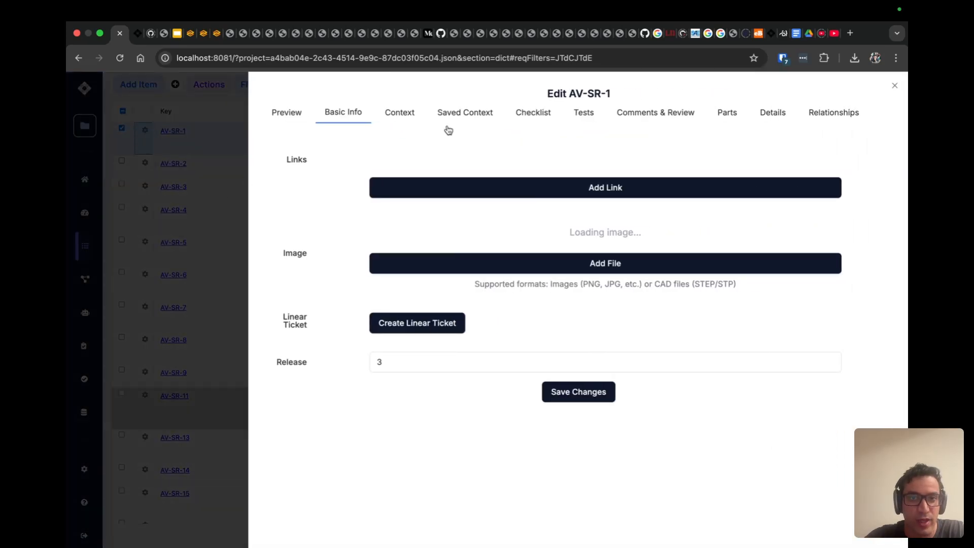
left_click(404, 114)
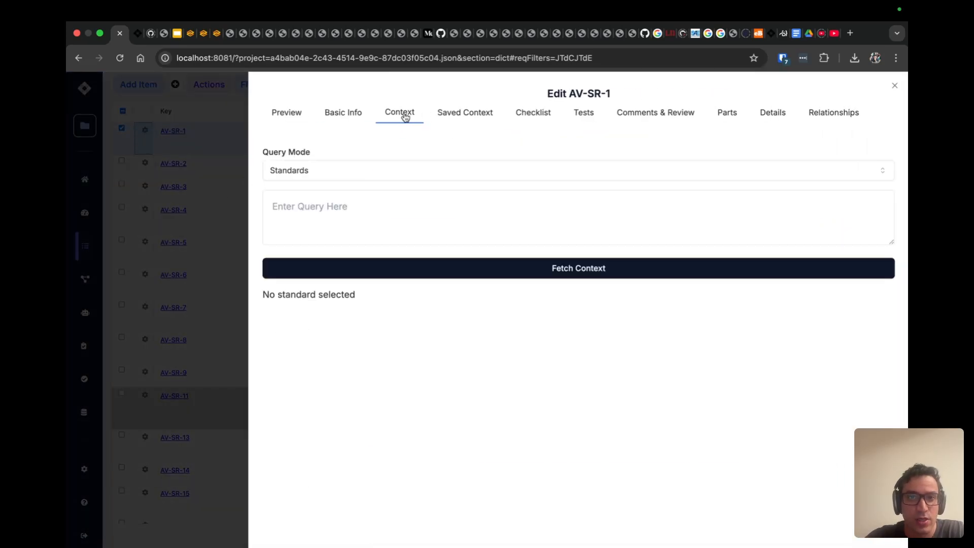
left_click(310, 172)
left_click(405, 205)
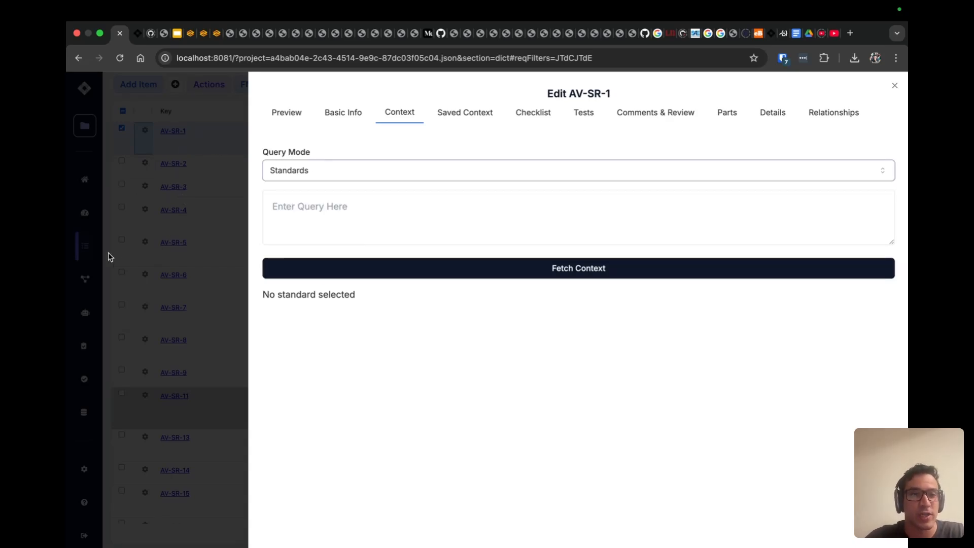
Step: Fetch context for AV-SR-1 with the query "Based on documentation does this seem like a correct requirement?"
left_click(349, 218)
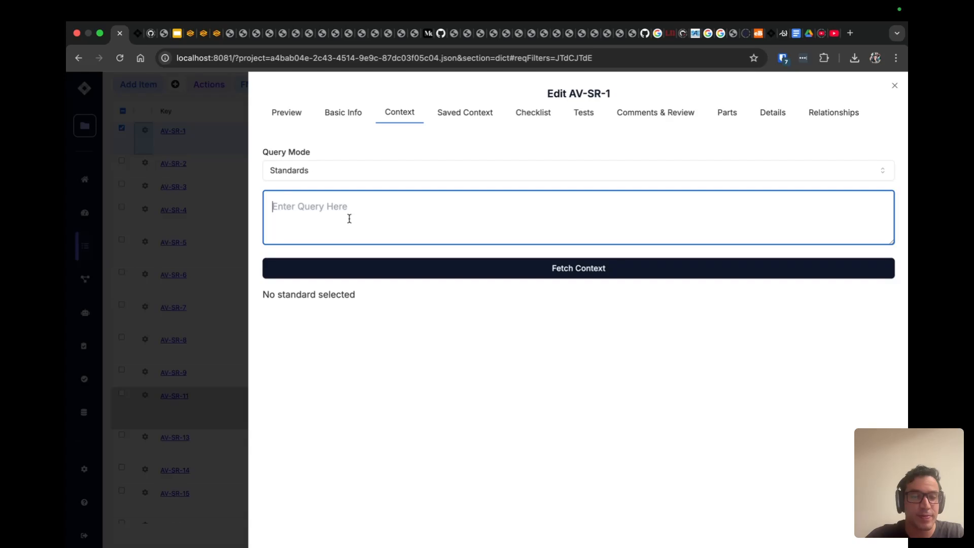
type("Based on documentation does")
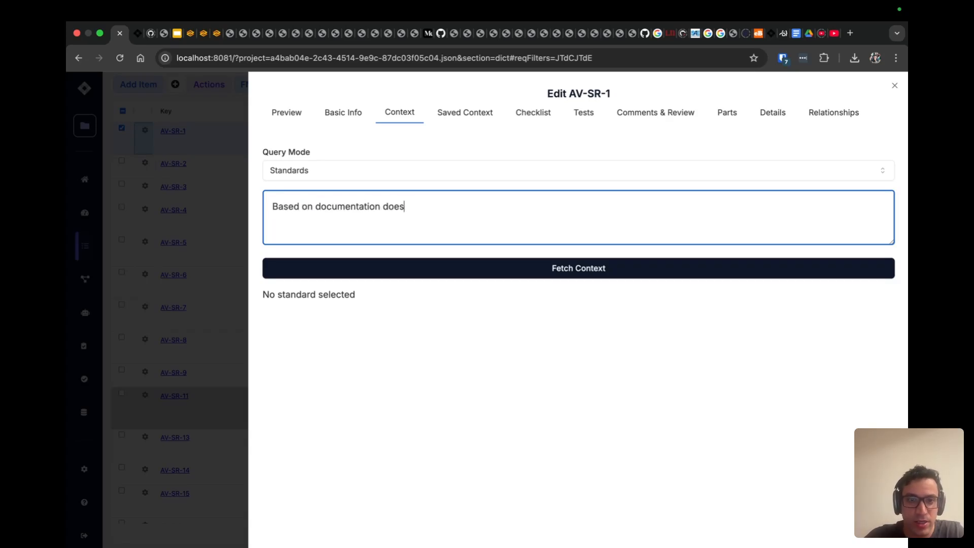
type(" this seem like a co")
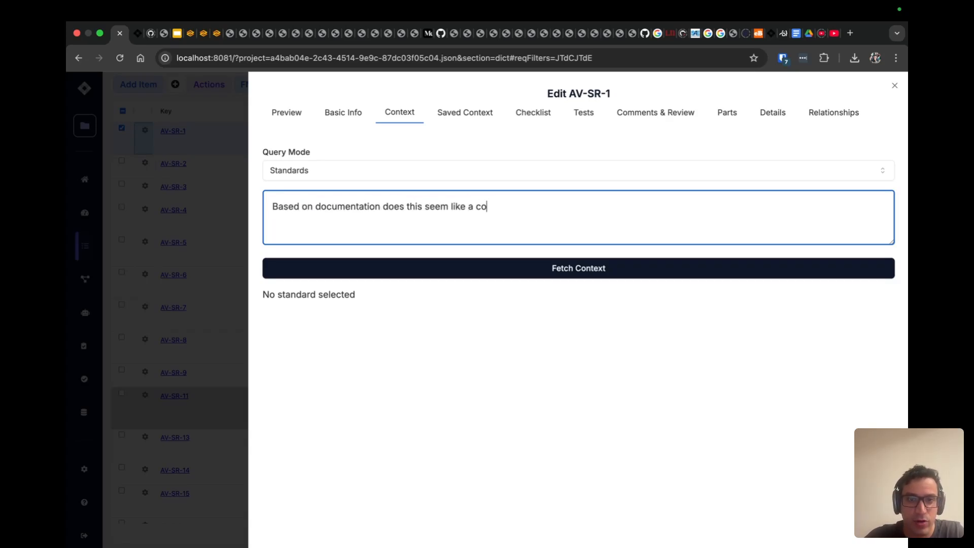
type("rrect requirement?")
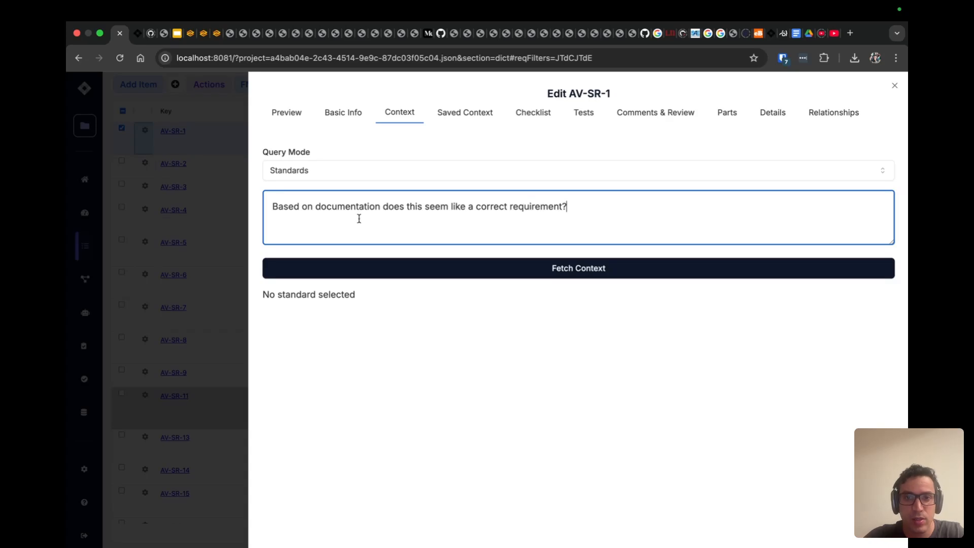
left_click(412, 268)
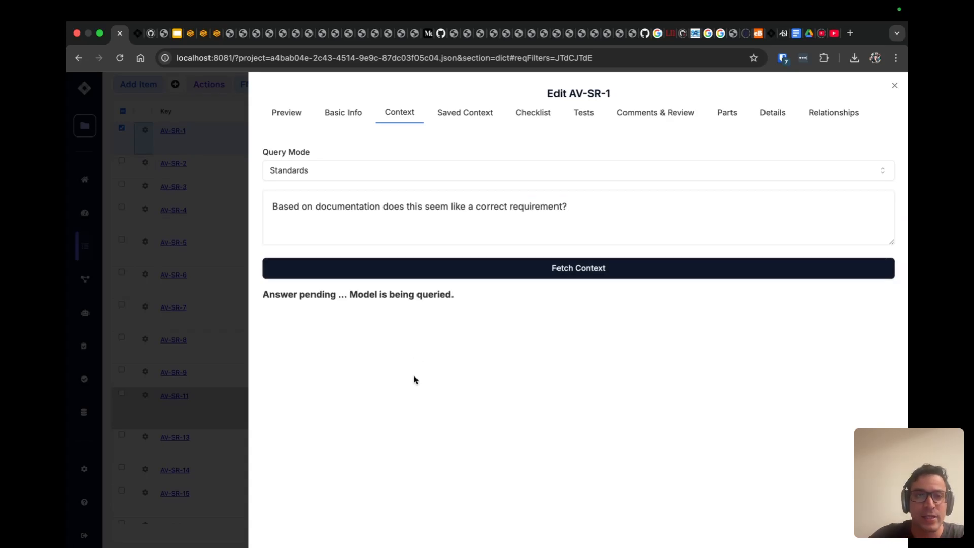
Step: Check the available query modes and read the fetched context, focusing on safety compliance and the relevant regulation and clause
left_click(325, 179)
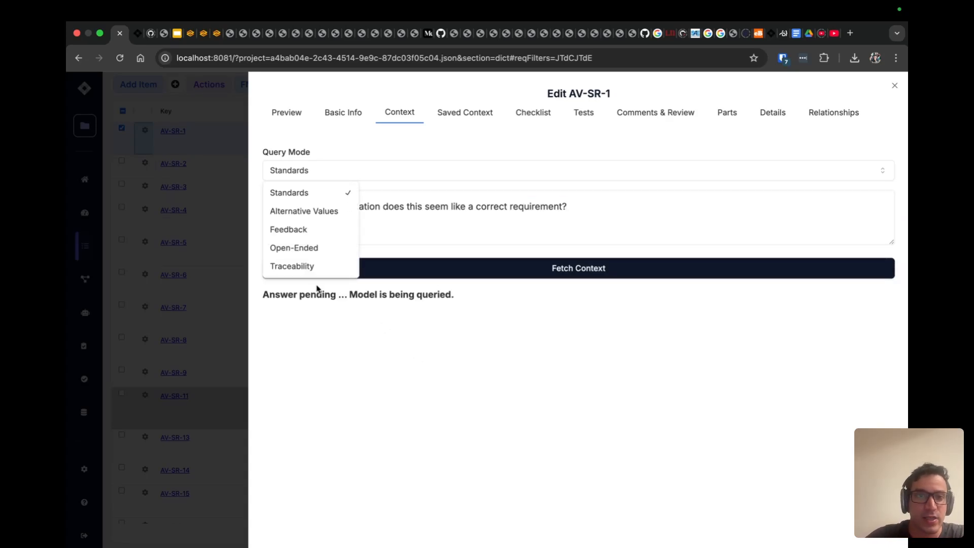
left_click(438, 154)
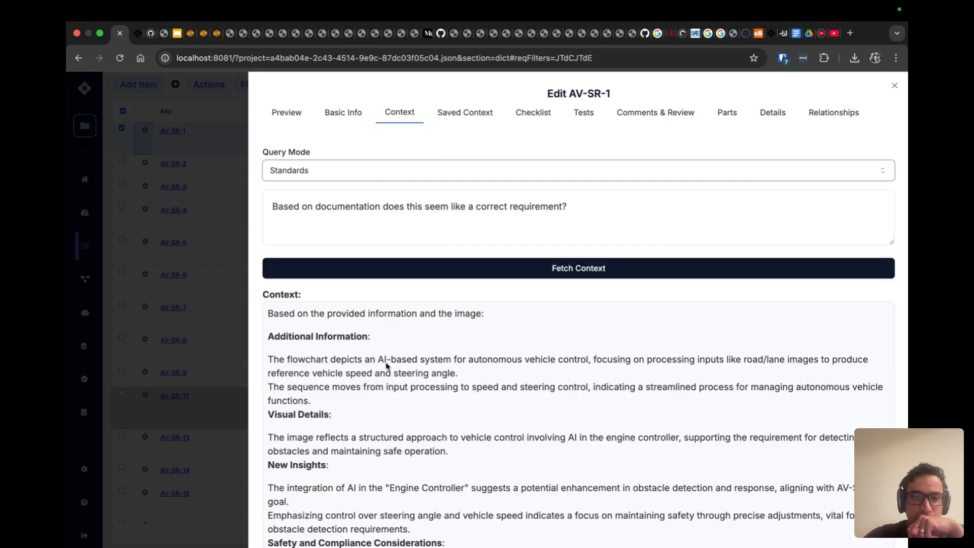
scroll(385, 365, "down", 1)
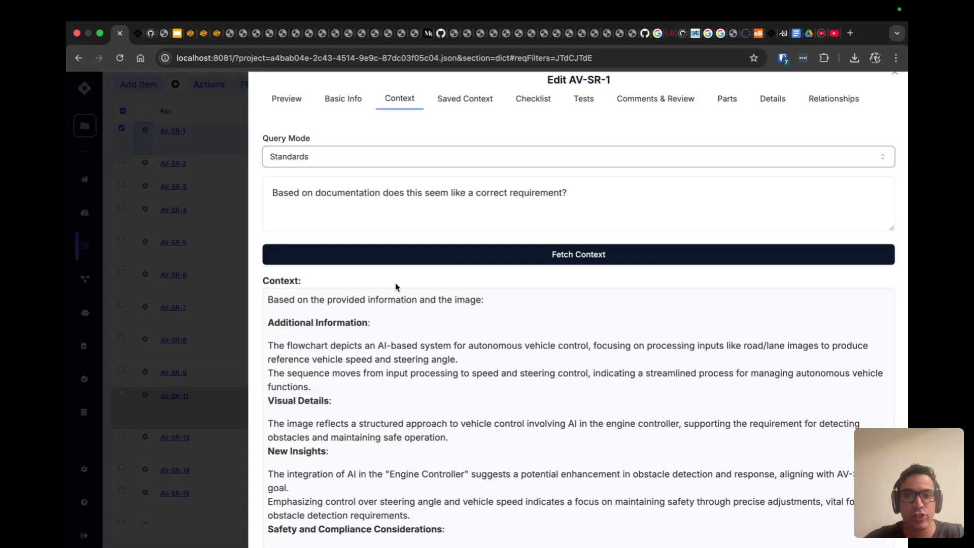
scroll(396, 287, "down", 5)
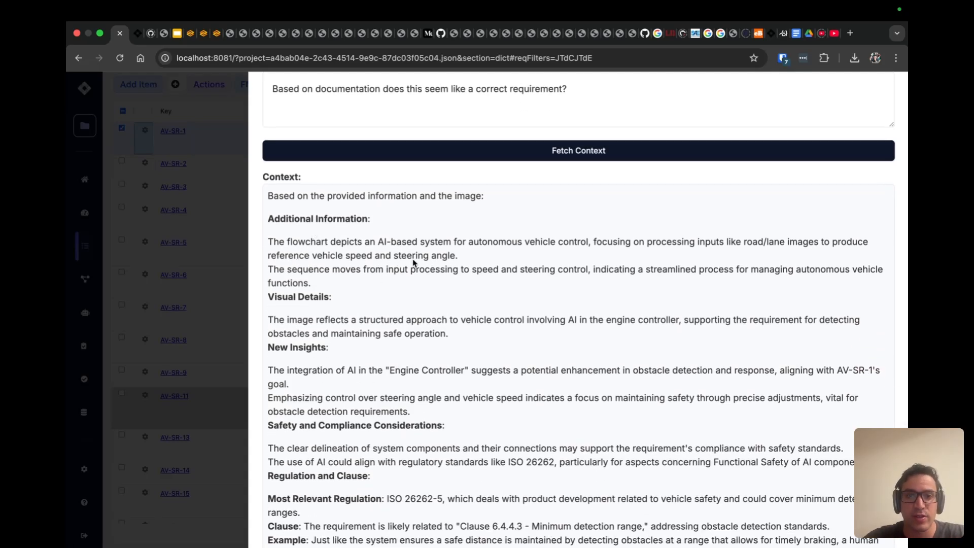
scroll(426, 239, "down", 6)
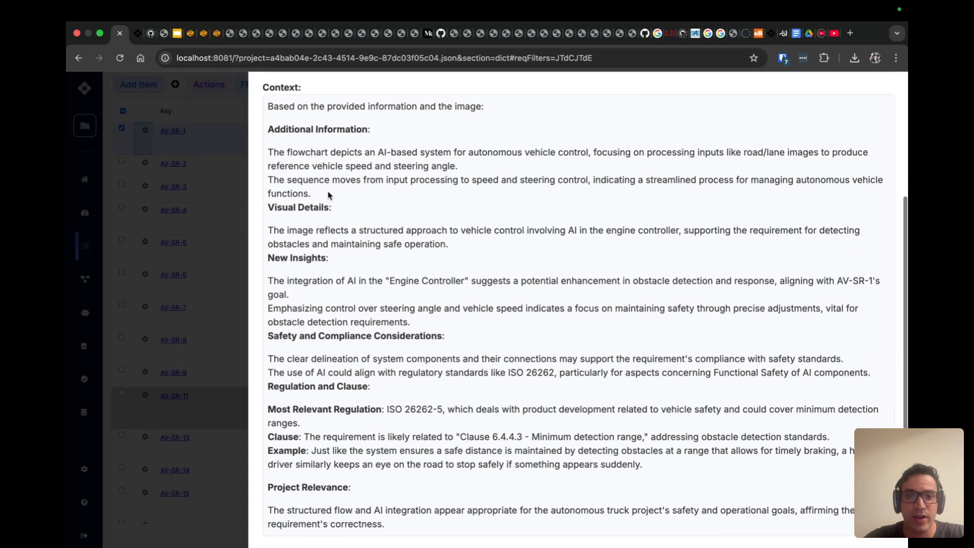
scroll(328, 195, "down", 3)
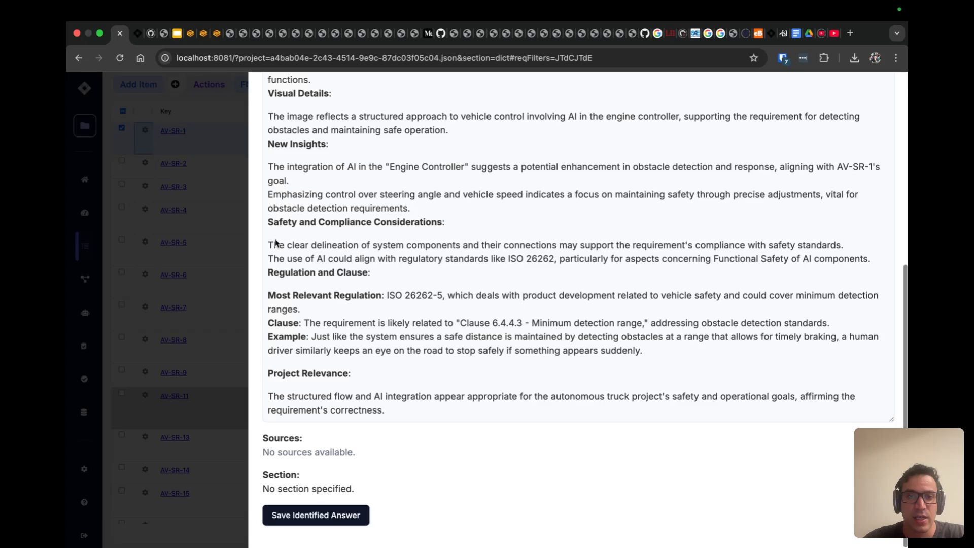
left_click_drag(267, 259, 553, 264)
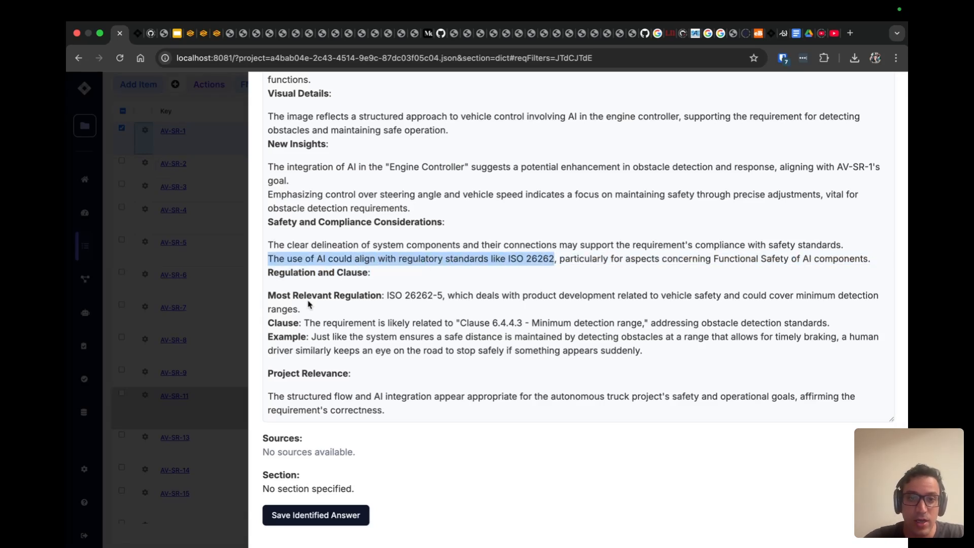
left_click_drag(269, 298, 437, 296)
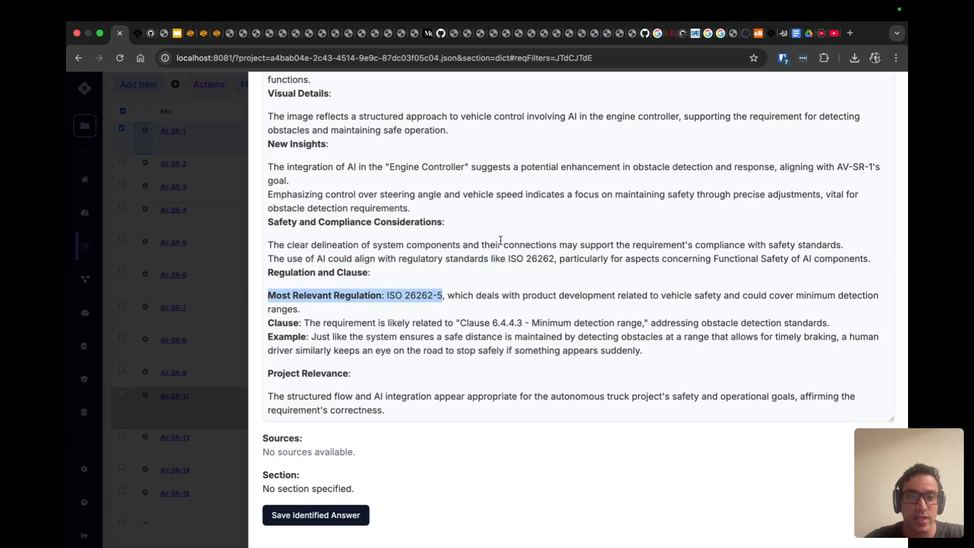
left_click_drag(274, 323, 380, 326)
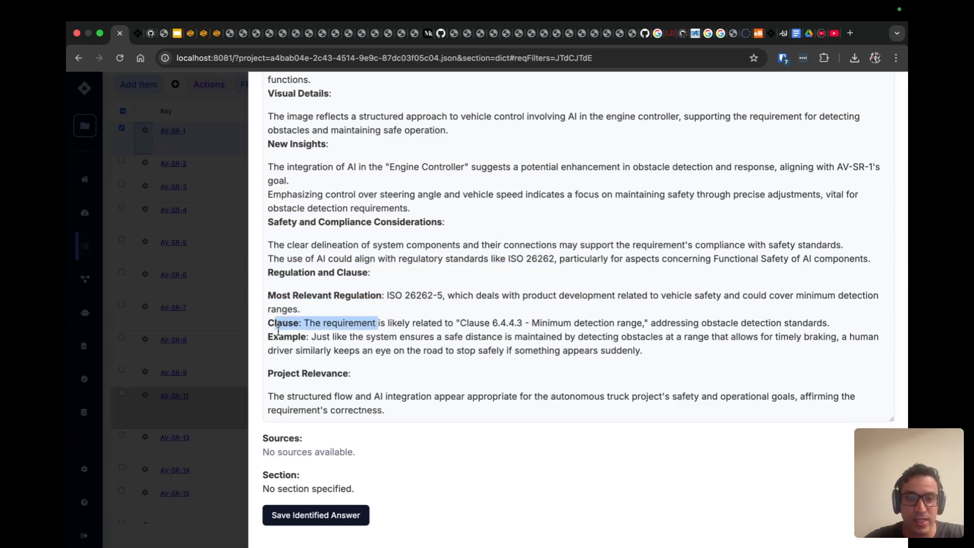
scroll(311, 333, "up", 10)
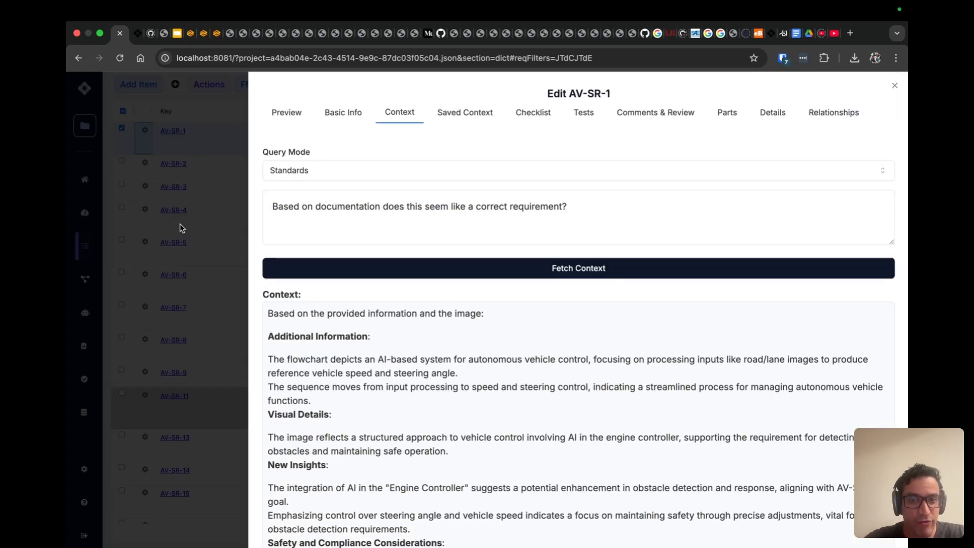
Step: Close the AV-SR-1 editor, open SaphiraGPT and set its query mode to Project
left_click(180, 228)
left_click(111, 313)
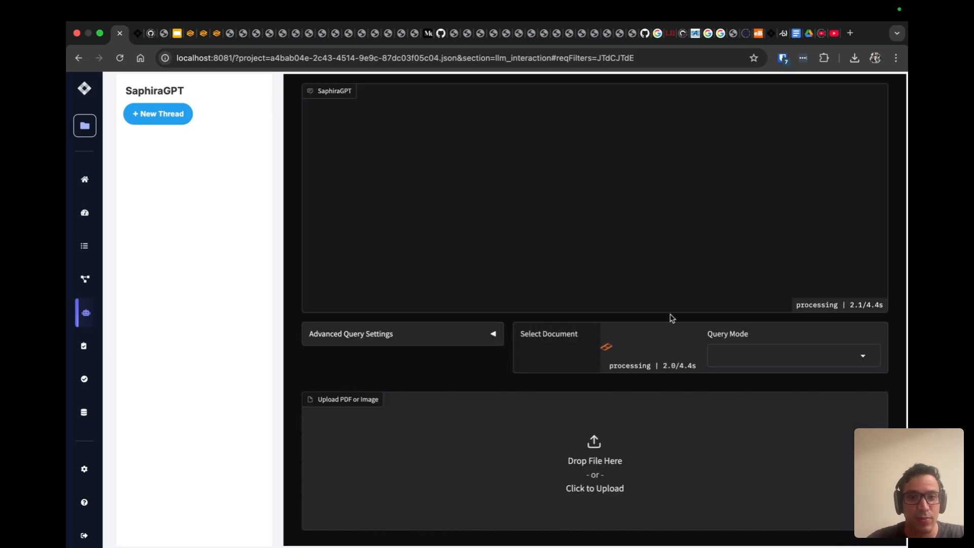
left_click(741, 355)
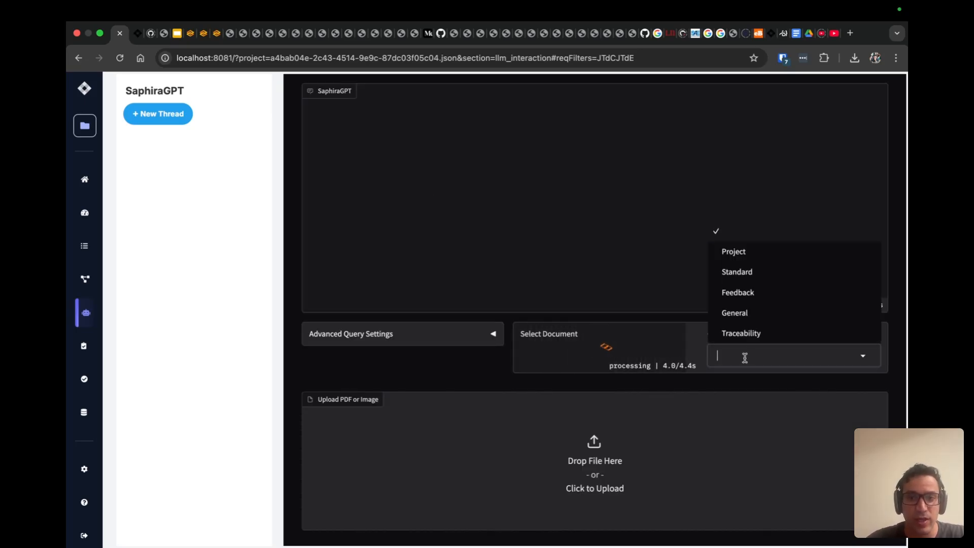
left_click(734, 254)
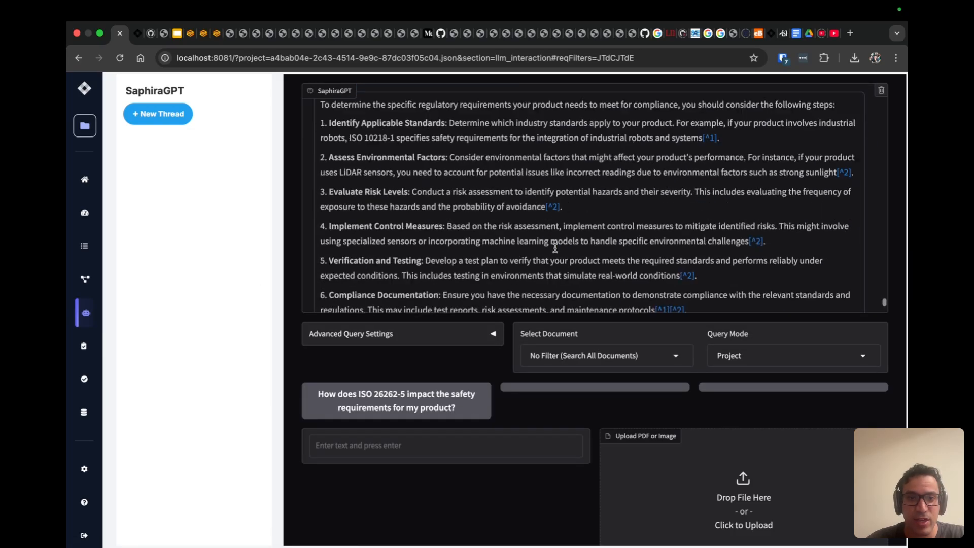
Step: Ask SaphiraGPT "Give me feedback on requirement AV-SR-1" across all documents
left_click(406, 442)
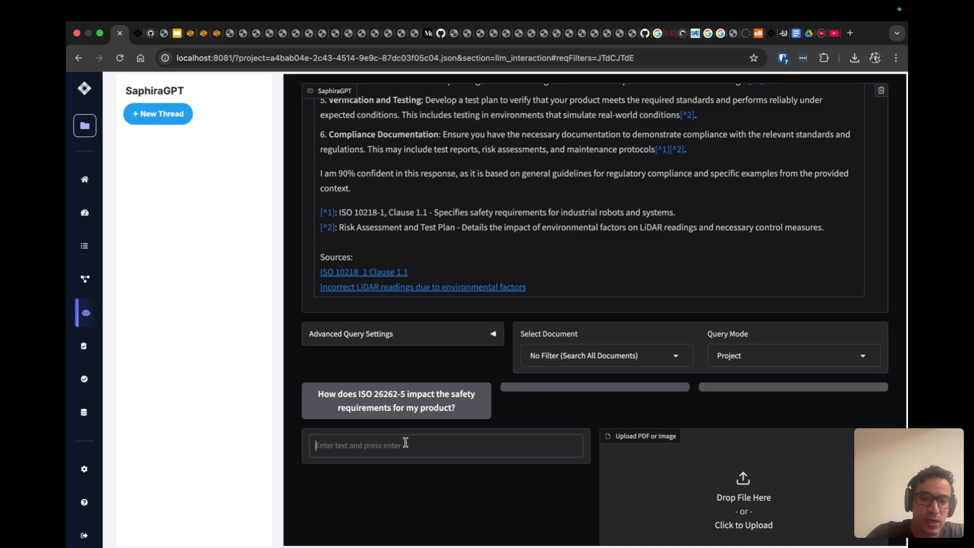
type("Tell me whether")
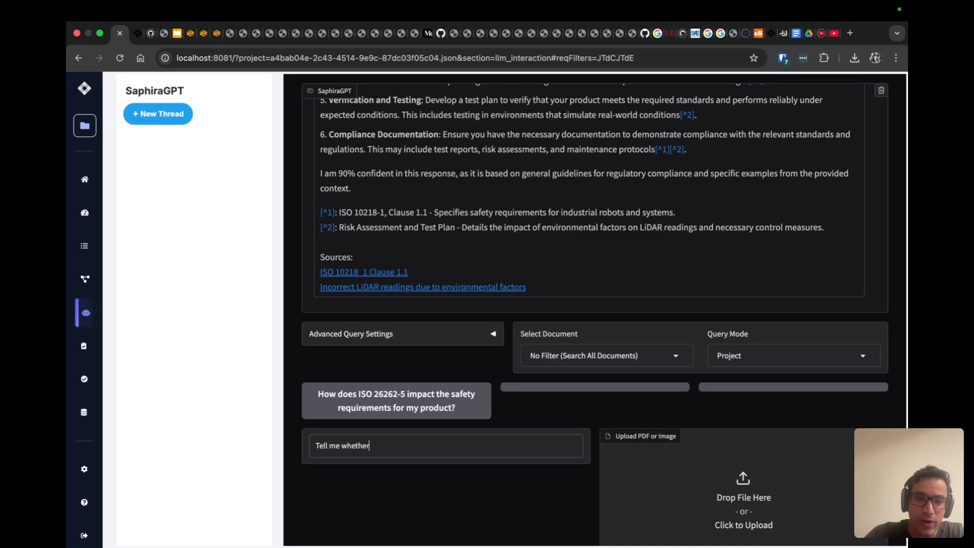
key("BackSpace")
key("BackSpace")
key("BackSpace")
type("Giv eme")
type(" me feedback on")
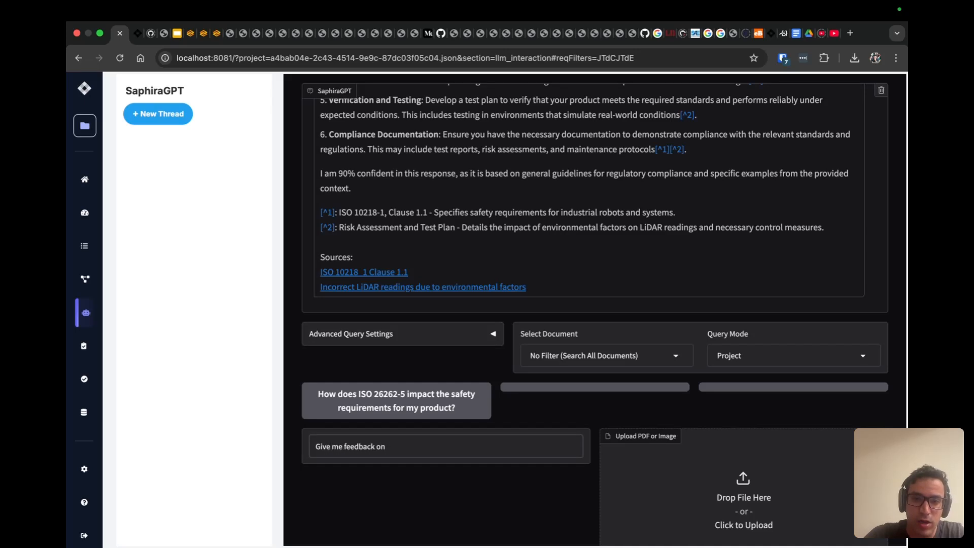
type(" requireement")
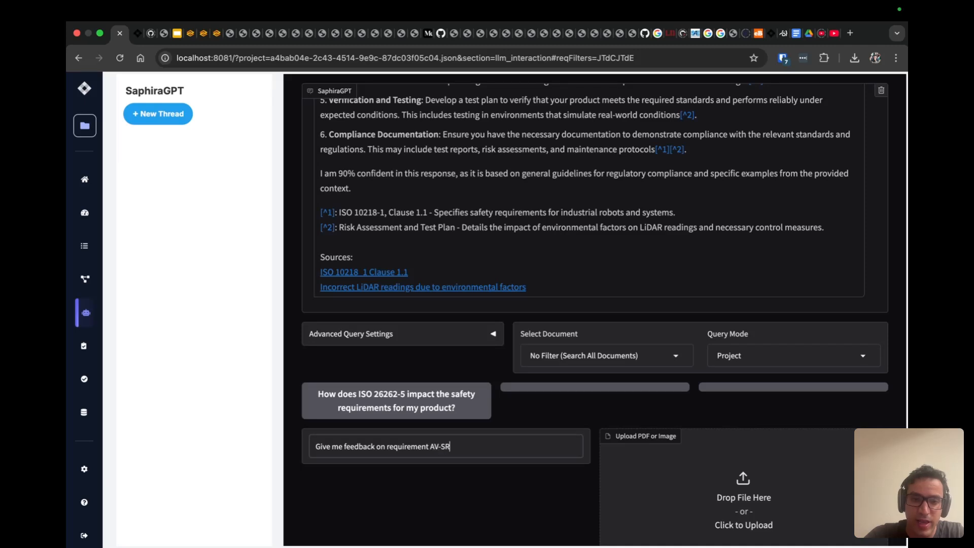
type(" AV-SR-1")
key("Return")
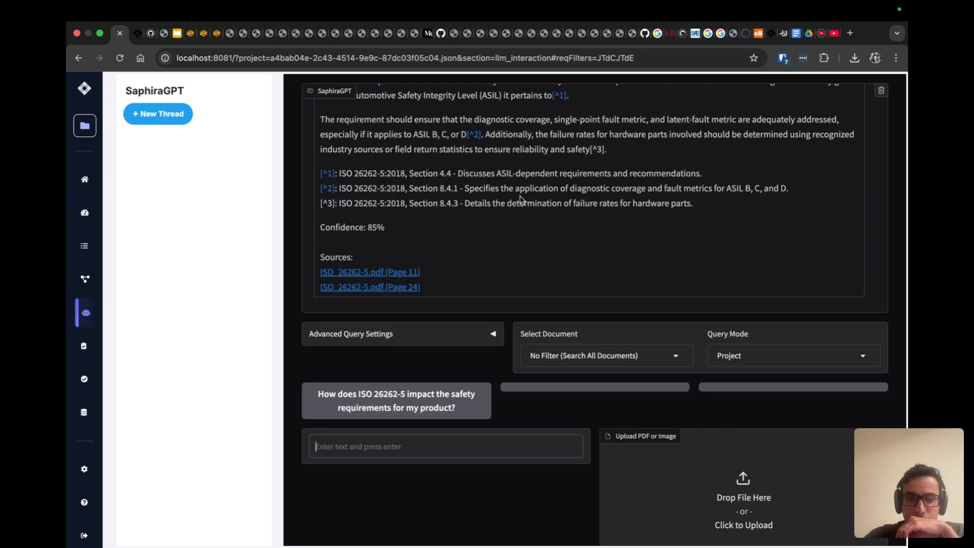
Step: Read through SaphiraGPT's feedback on AV-SR-1, focusing on the fault metrics the requirement should address
scroll(530, 181, "up", 3)
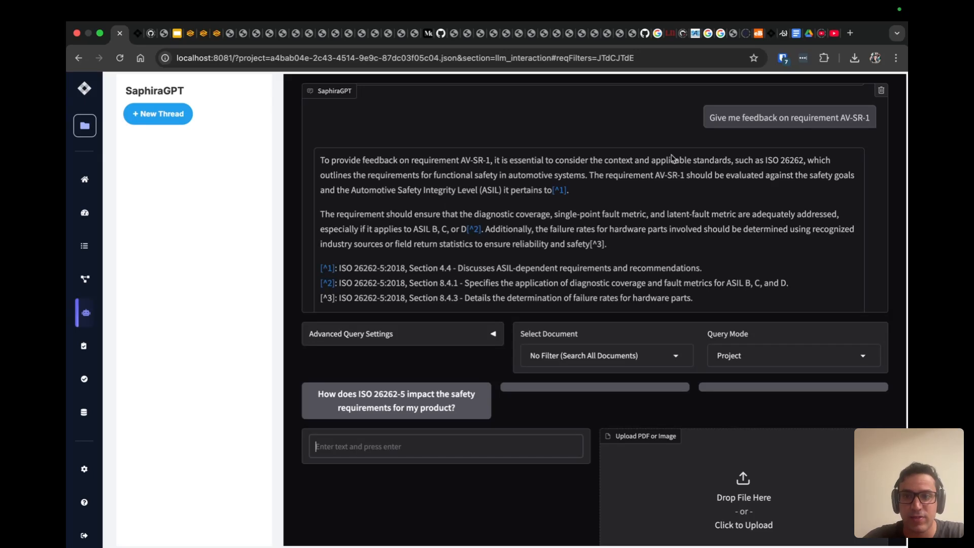
scroll(426, 185, "down", 2)
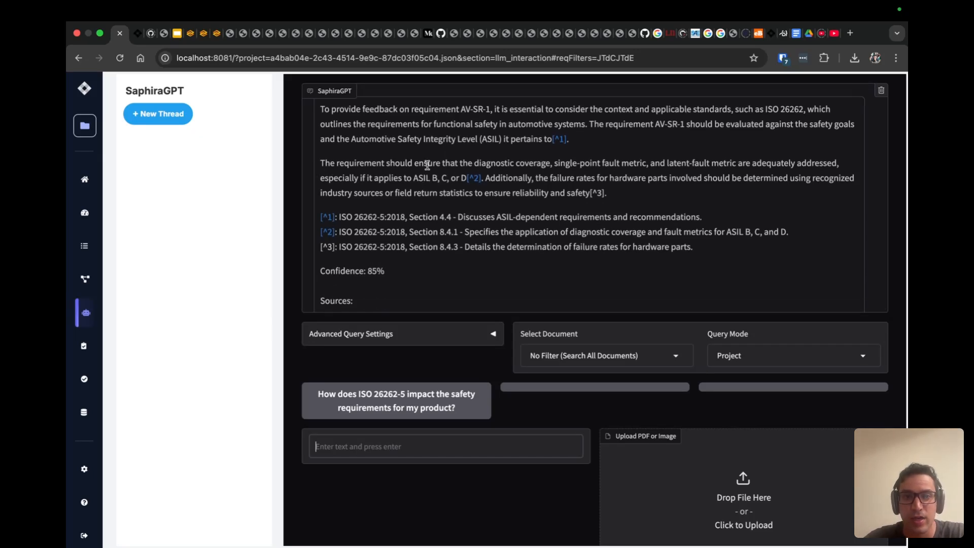
left_click_drag(558, 162, 740, 162)
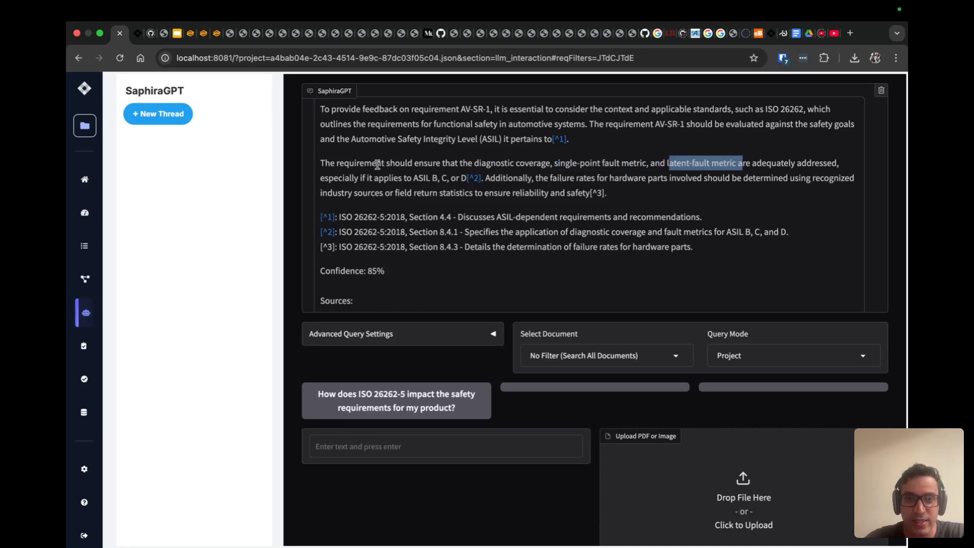